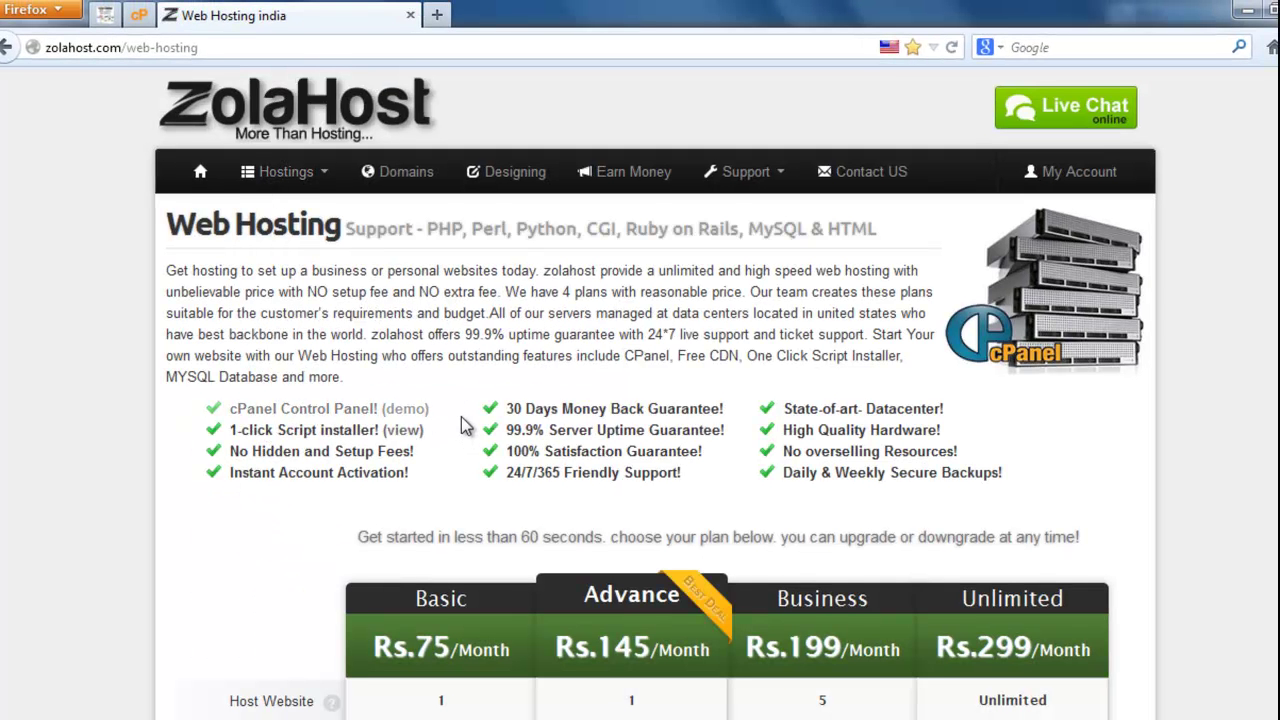
Order the Basic web hosting plan and enter sathyacomputers as the new domain name to register
{"action": "scroll", "coordinate": [461, 425], "scroll_direction": "down", "scroll_amount": 5}
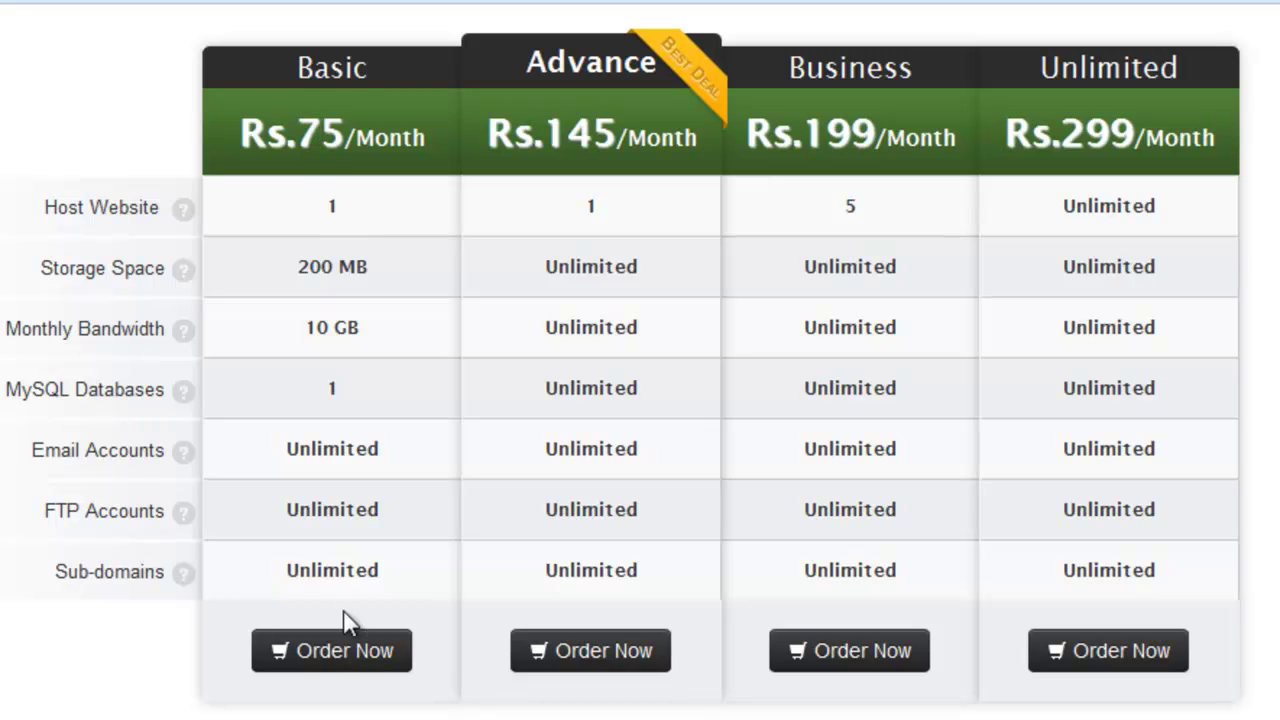
{"action": "left_click", "coordinate": [328, 668]}
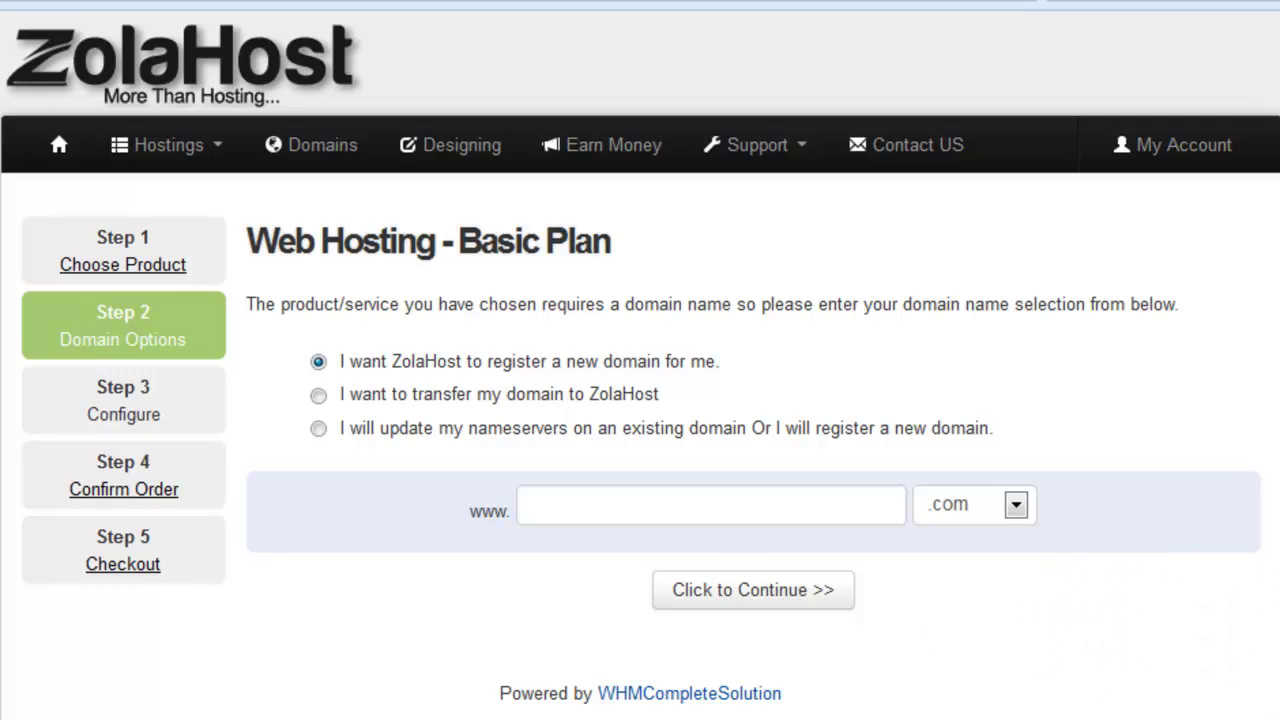
{"action": "left_click", "coordinate": [663, 509]}
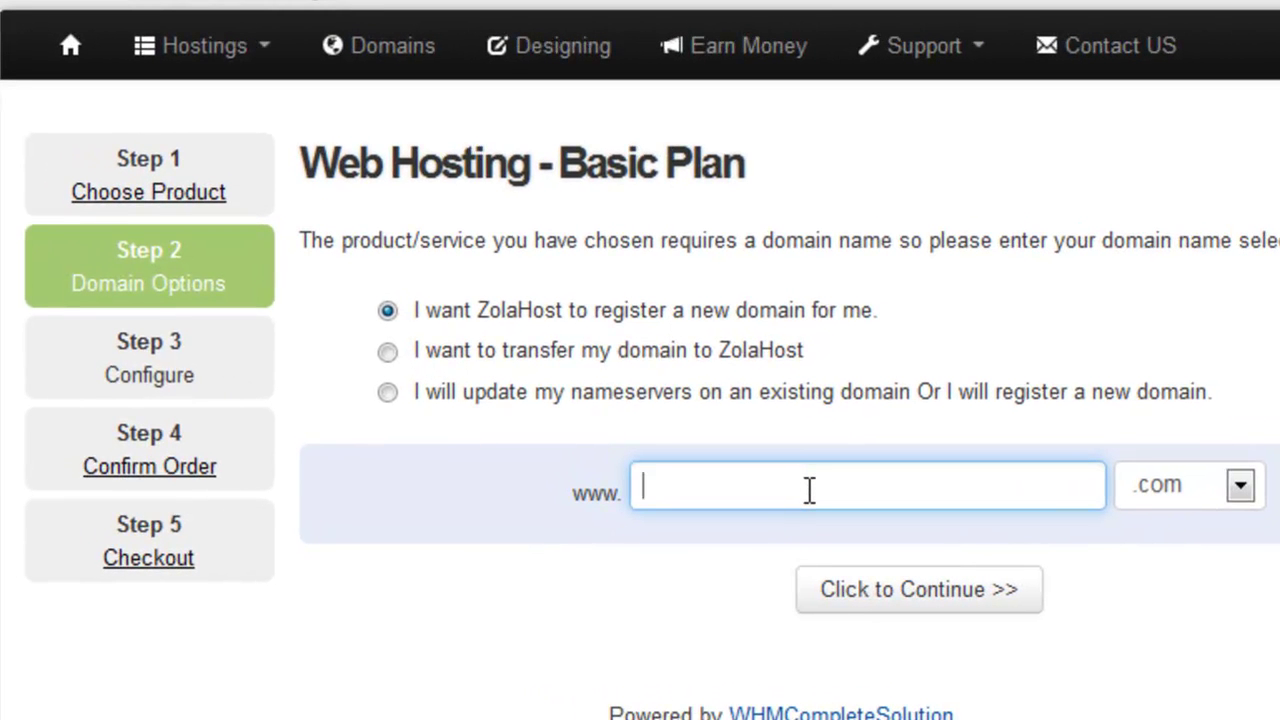
{"action": "type", "text": "sathyac"}
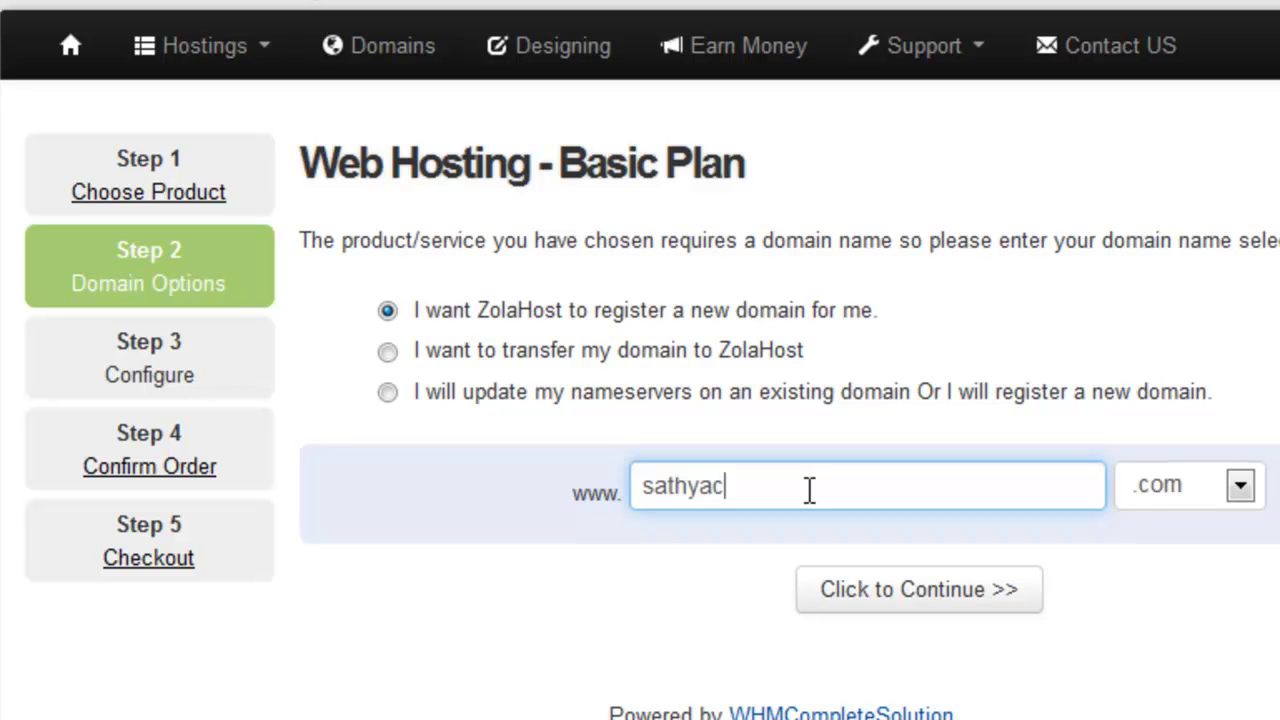
{"action": "type", "text": "omputers"}
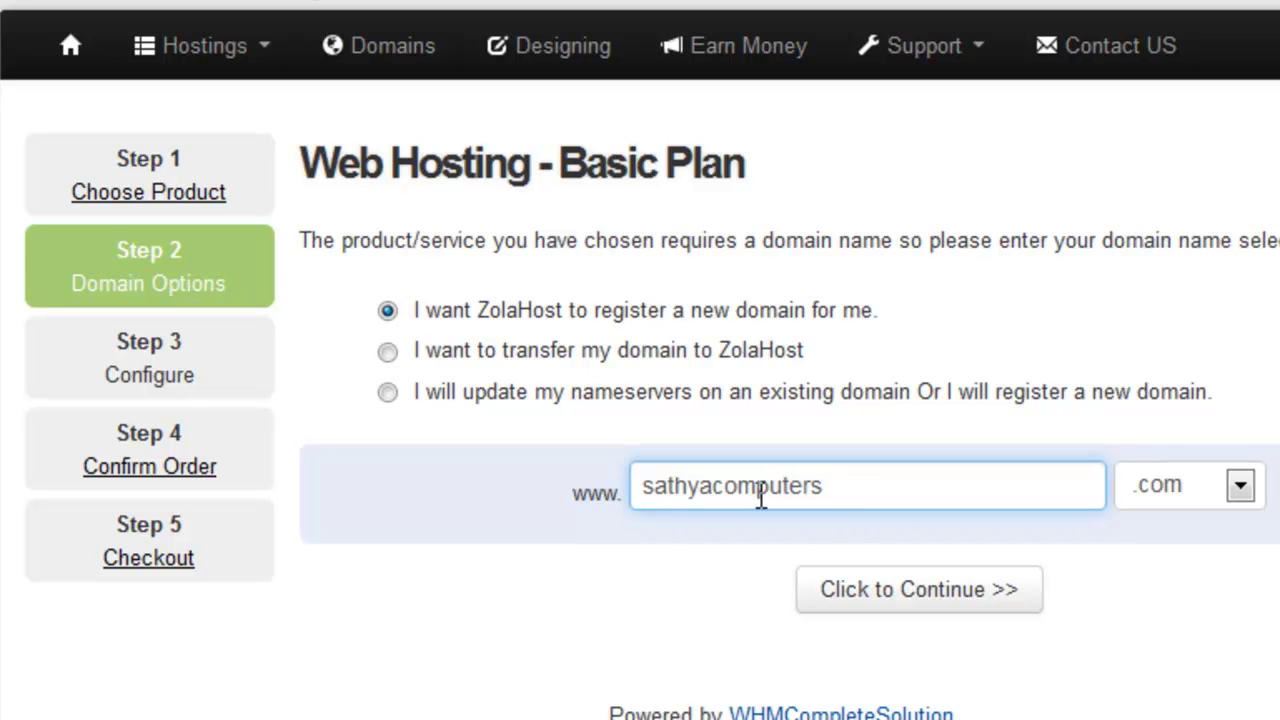
Dismiss the colour scheme prompt and check the availability of the domain with the .com extension
{"action": "left_click", "coordinate": [1182, 495]}
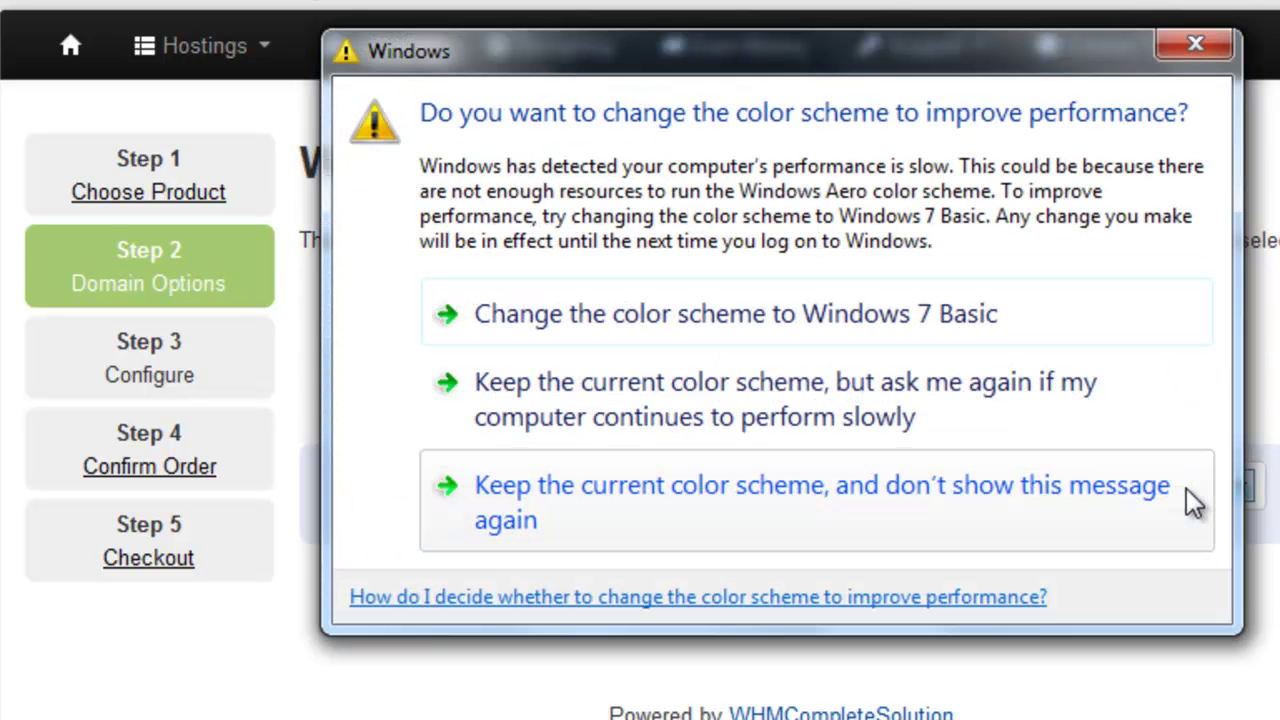
{"action": "left_click", "coordinate": [1194, 51]}
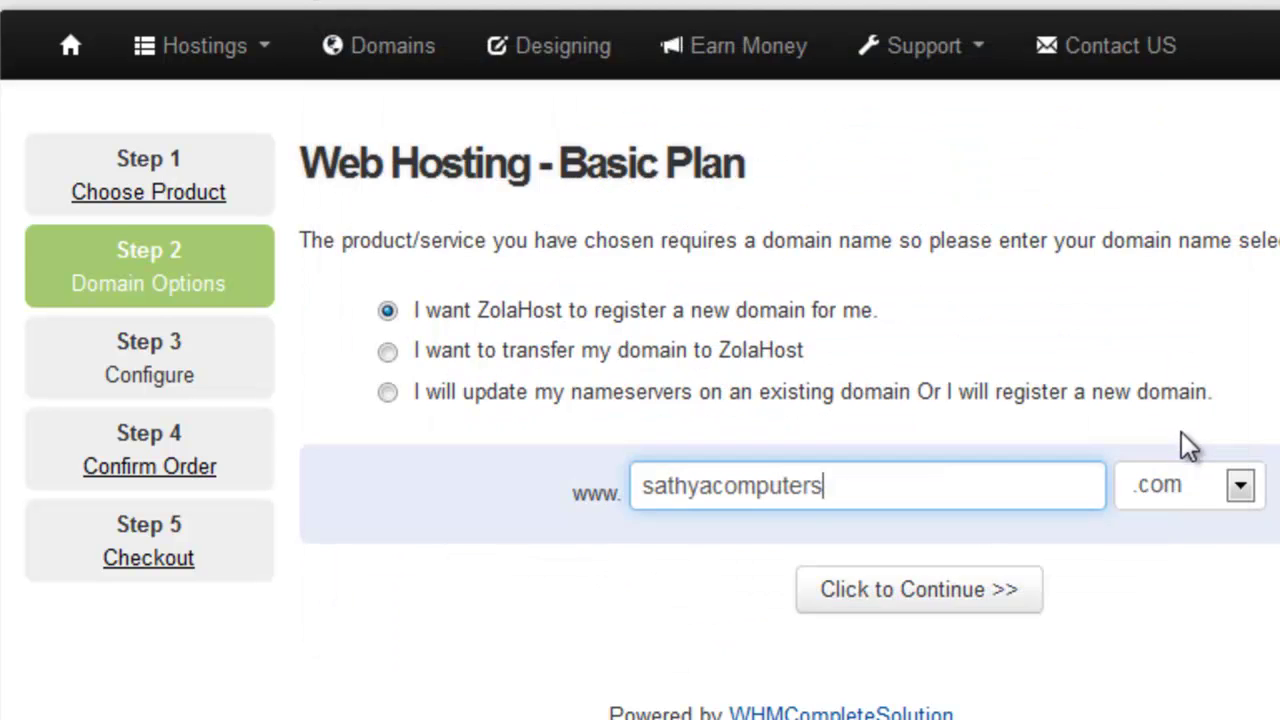
{"action": "left_click", "coordinate": [1198, 502]}
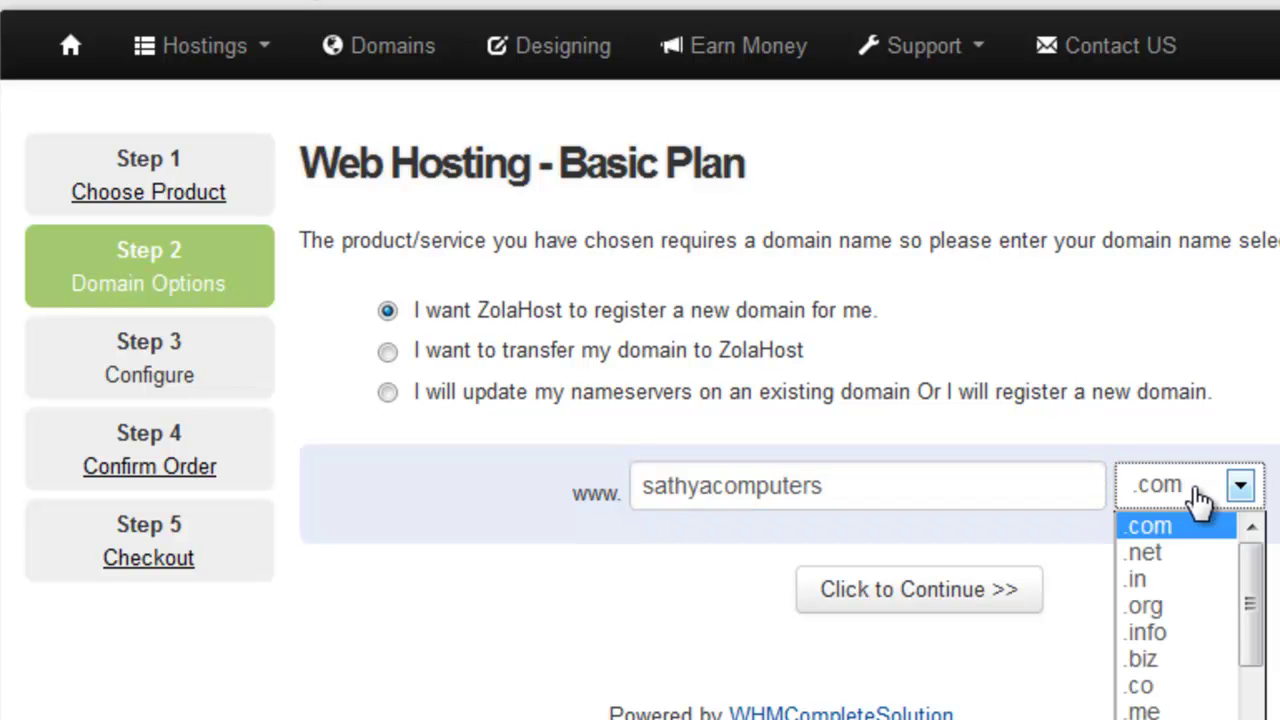
{"action": "left_click", "coordinate": [1200, 492]}
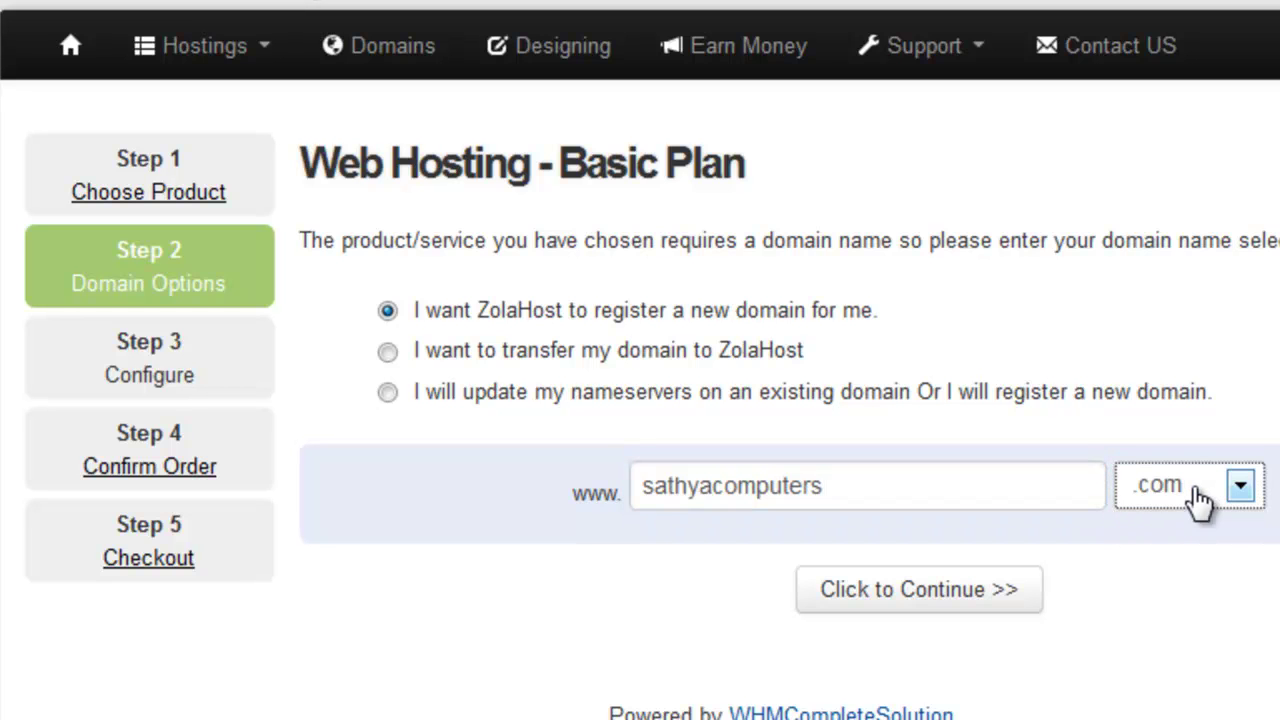
{"action": "left_click", "coordinate": [930, 600]}
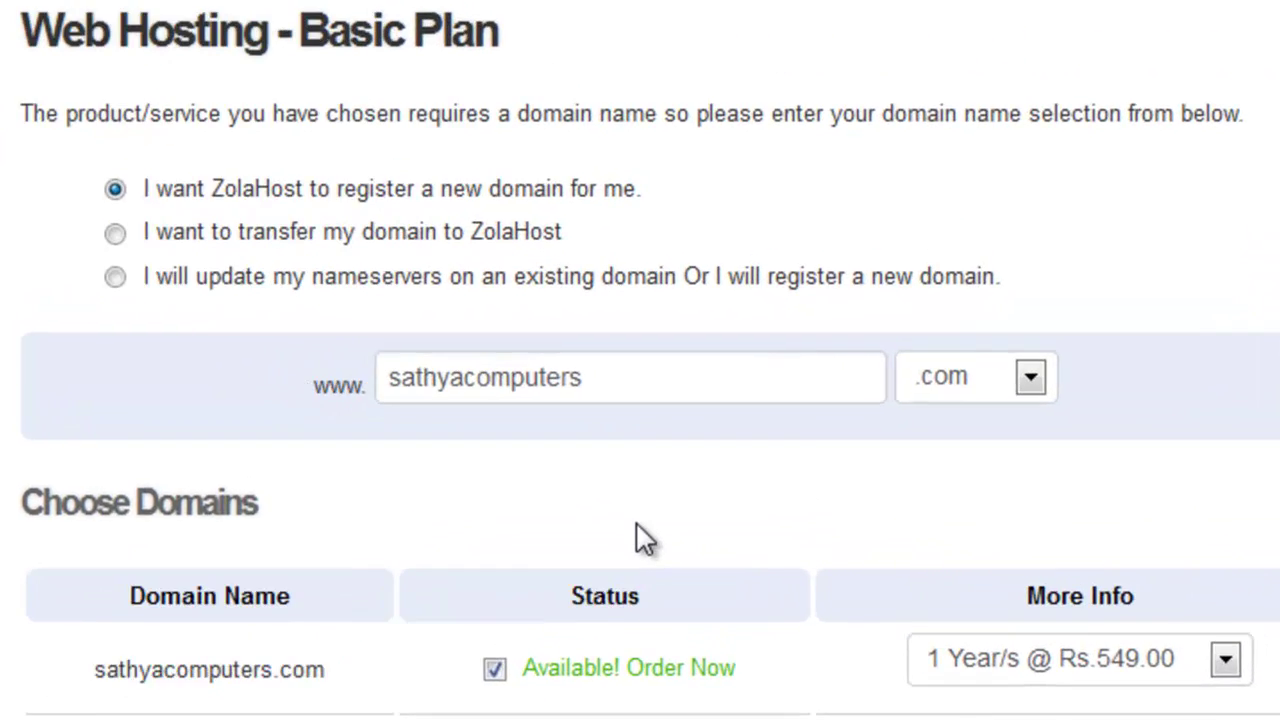
Review the offered domain extensions and continue with only sathyacomputers.com selected for 1 year
{"action": "scroll", "coordinate": [725, 460], "scroll_direction": "down", "scroll_amount": 4}
{"action": "scroll", "coordinate": [633, 567], "scroll_direction": "up", "scroll_amount": 1}
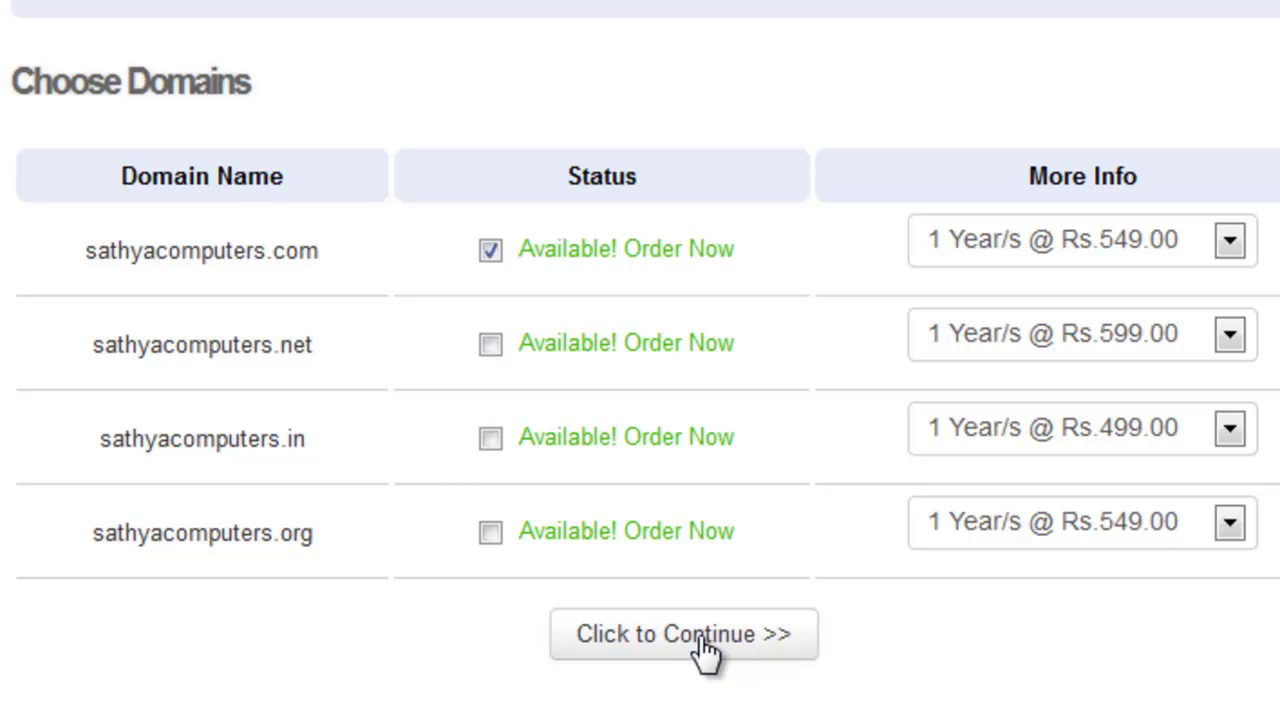
{"action": "left_click", "coordinate": [705, 648]}
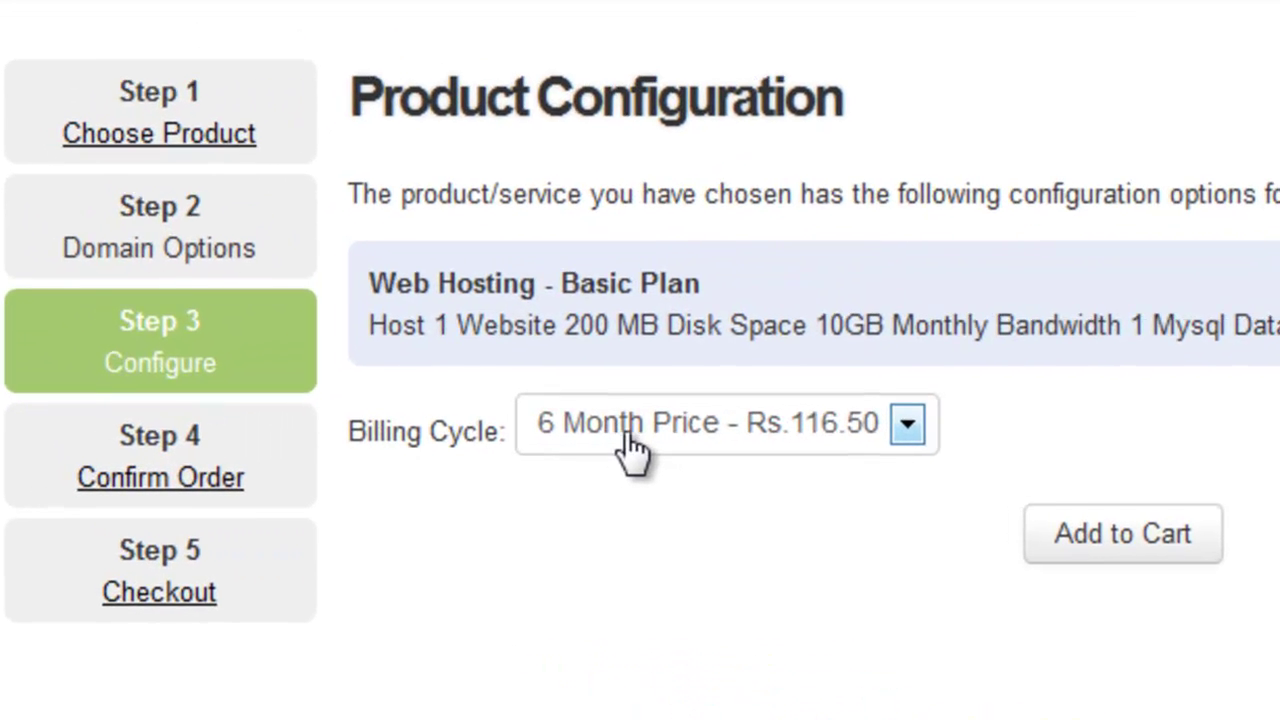
Set the hosting plan's billing cycle to the 12 Month Price and add the plan to the cart
{"action": "left_click", "coordinate": [634, 446]}
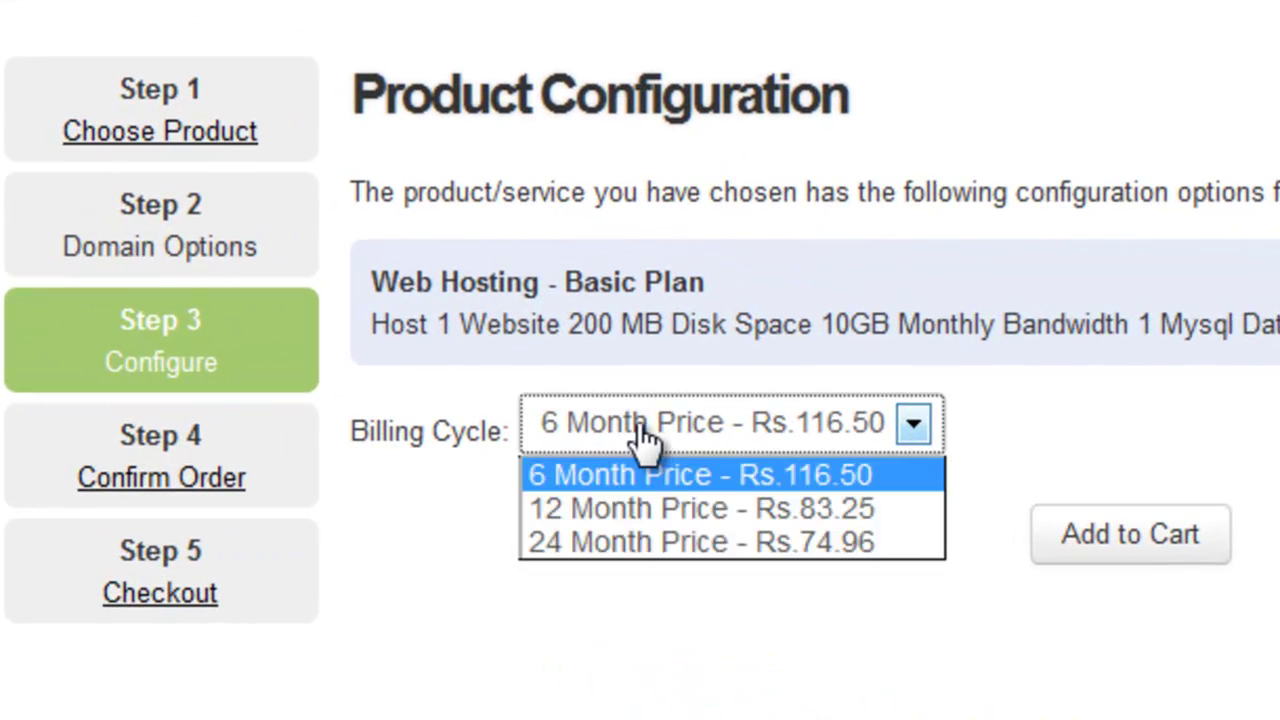
{"action": "left_click", "coordinate": [688, 518]}
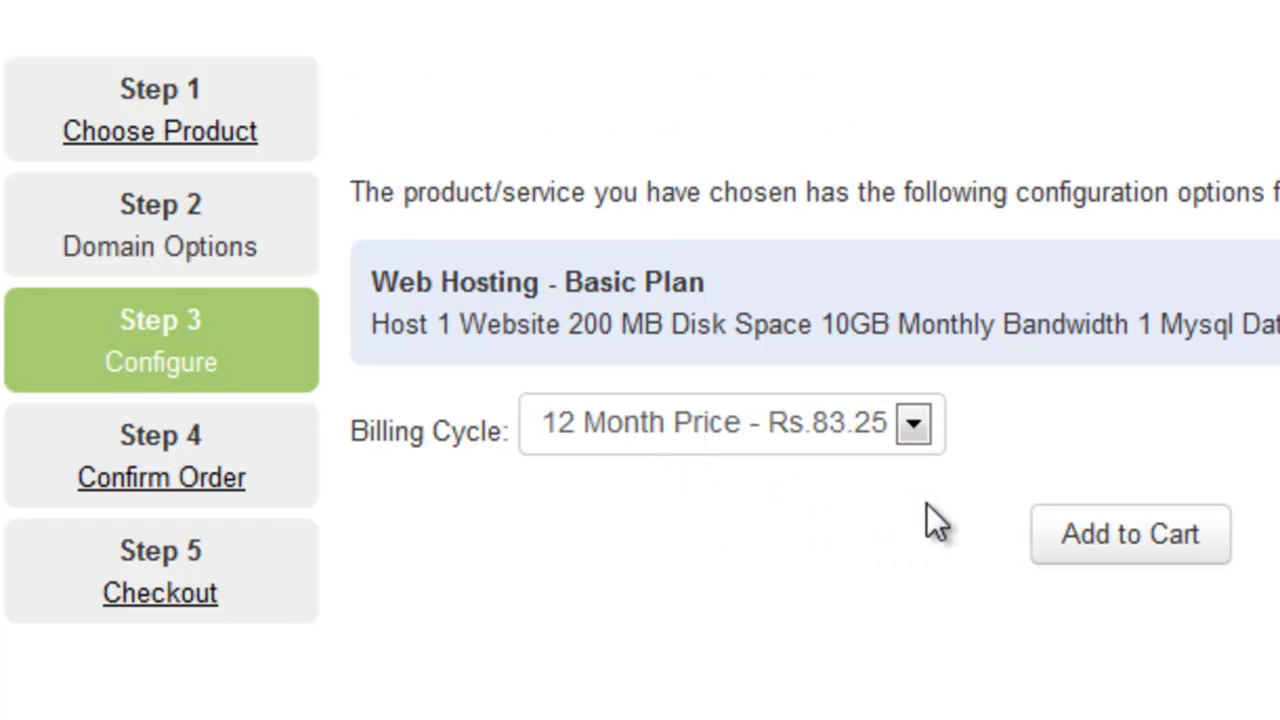
{"action": "left_click", "coordinate": [1107, 537]}
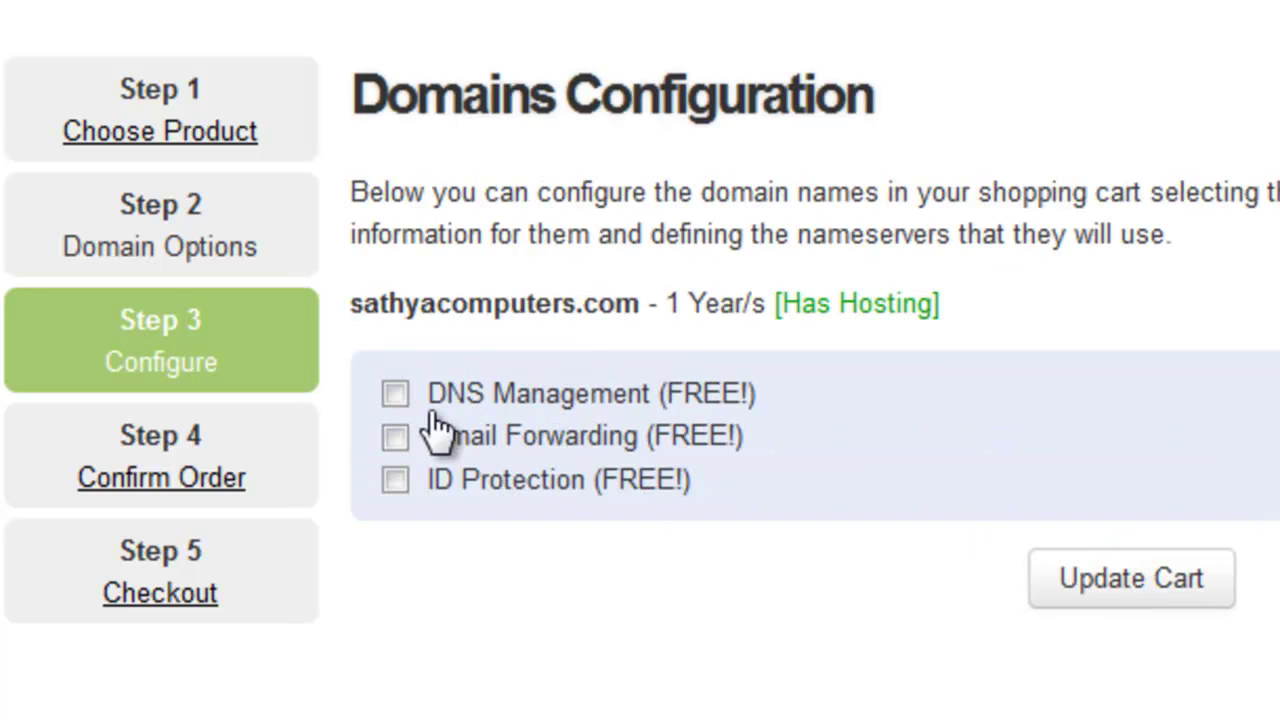
Enable DNS Management, Email Forwarding and ID Protection for the domain, update the cart and proceed to checkout
{"action": "left_click", "coordinate": [393, 397]}
{"action": "left_click", "coordinate": [397, 440]}
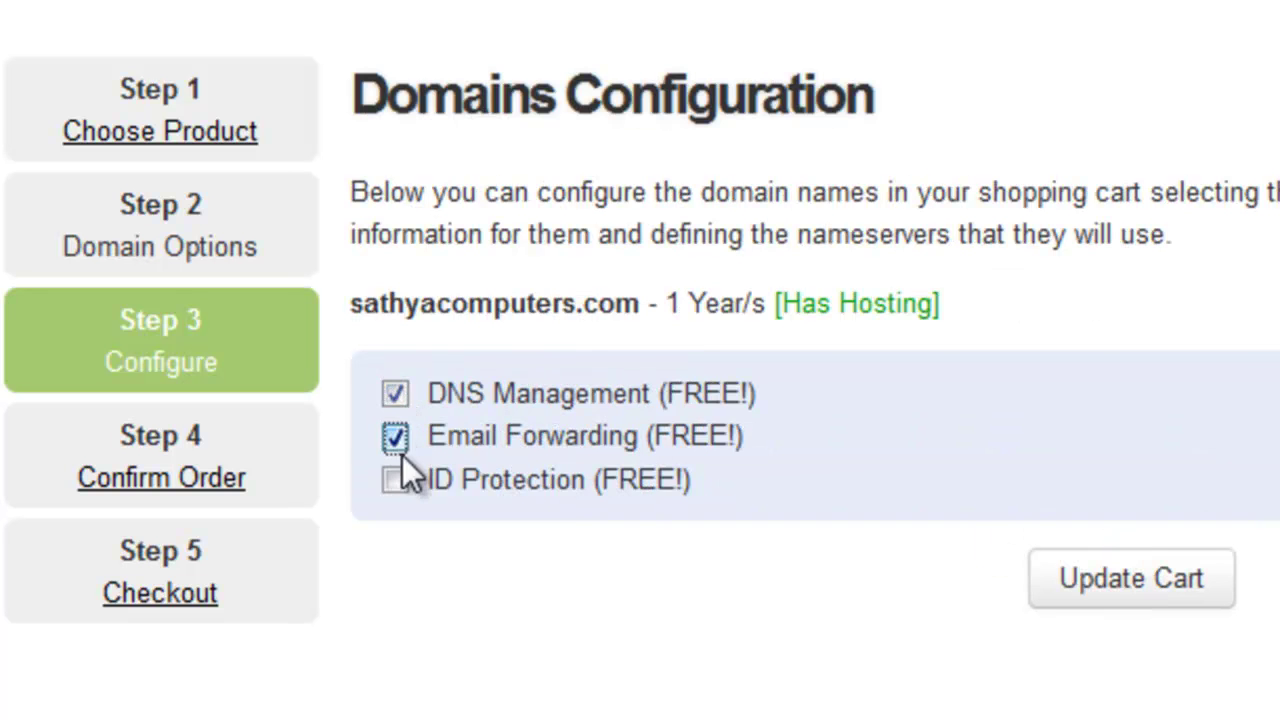
{"action": "left_click", "coordinate": [395, 480]}
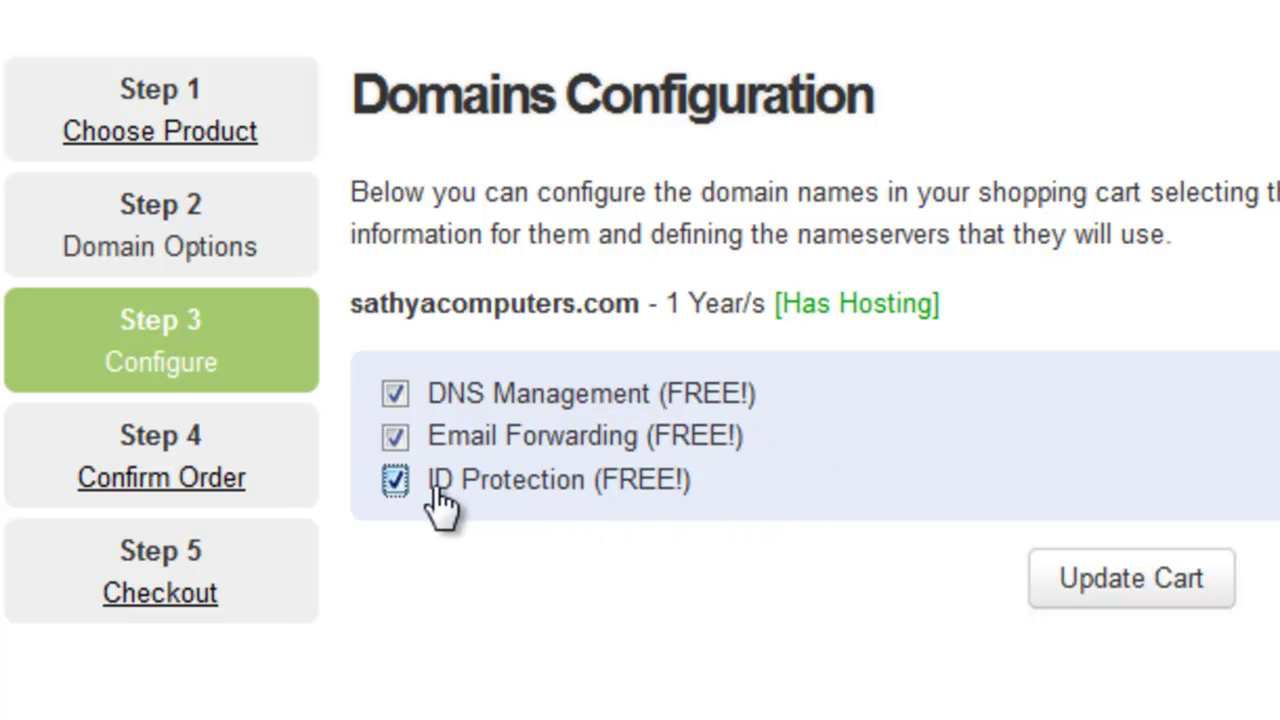
{"action": "left_click", "coordinate": [1093, 582]}
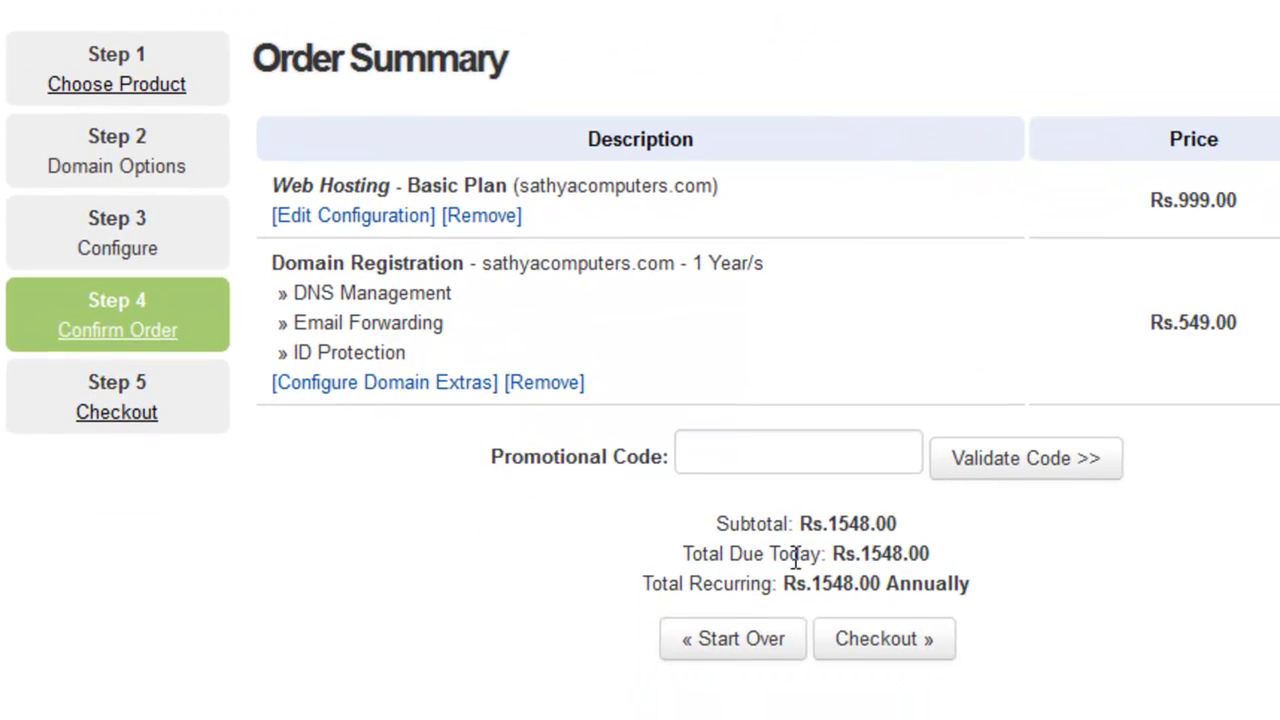
{"action": "left_click", "coordinate": [886, 645]}
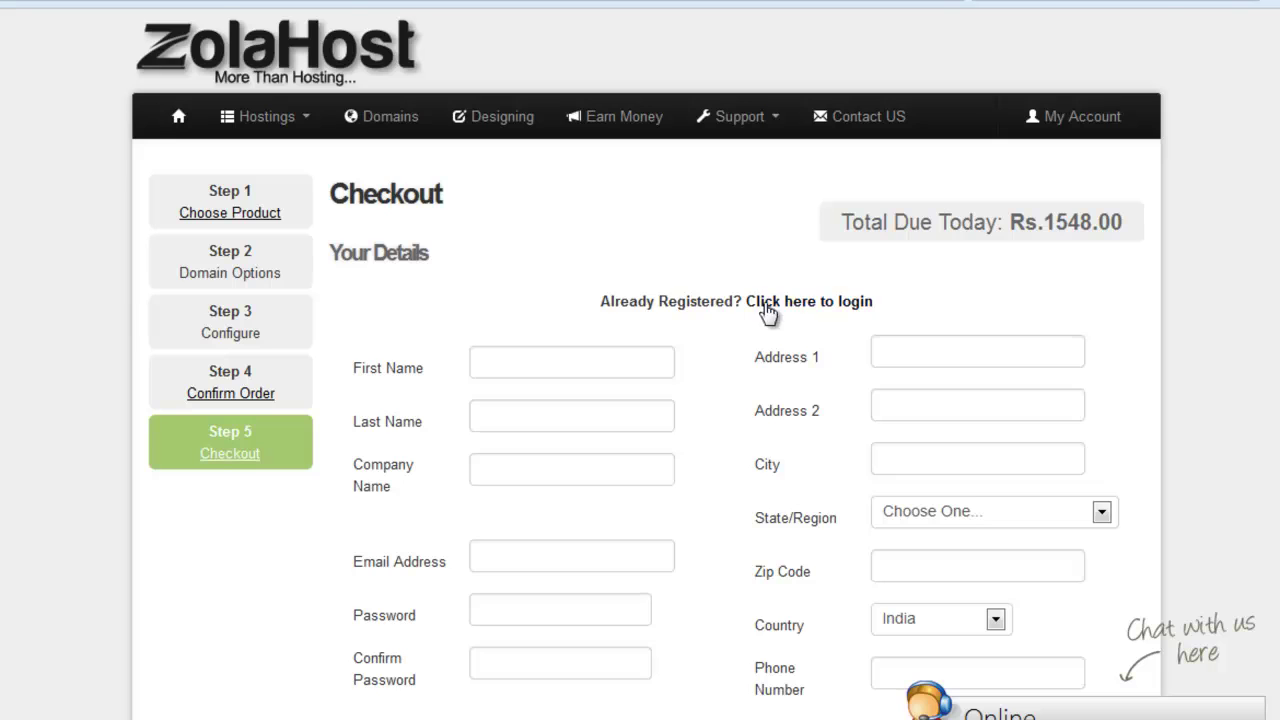
View the checkout login form for registered customers and return to the new customer details form
{"action": "scroll", "coordinate": [692, 301], "scroll_direction": "down", "scroll_amount": 3}
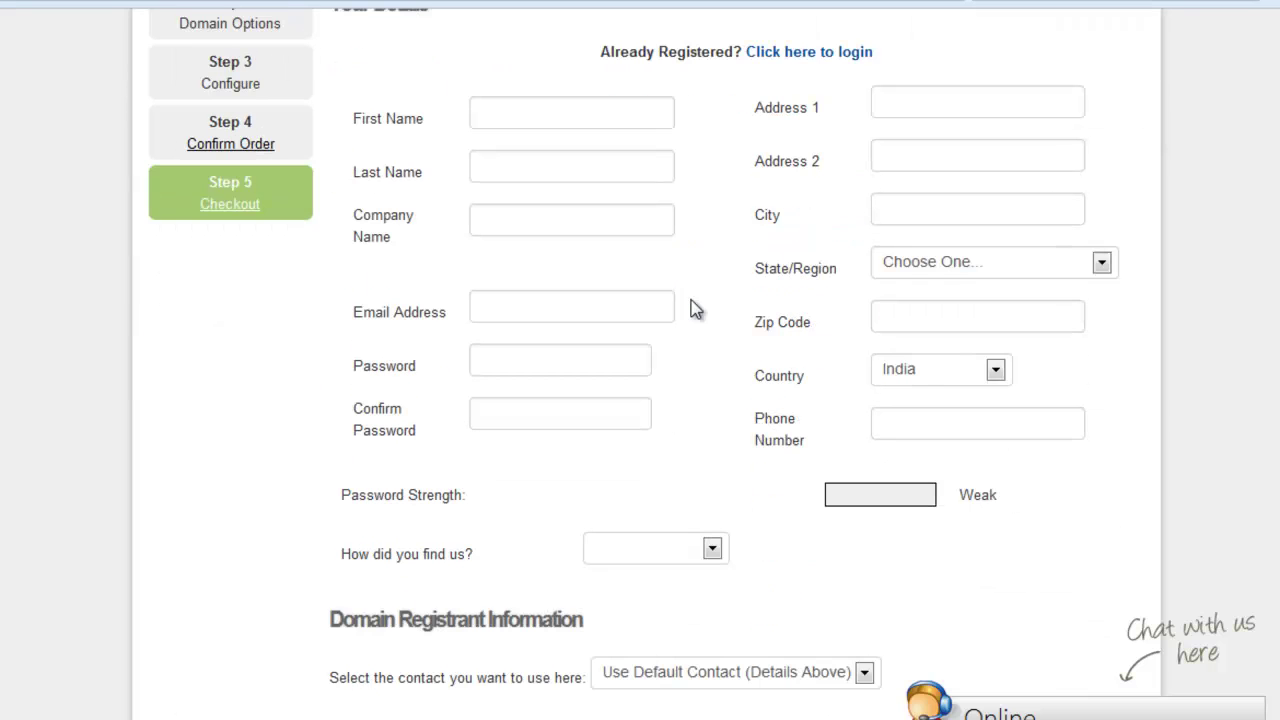
{"action": "left_click", "coordinate": [788, 53]}
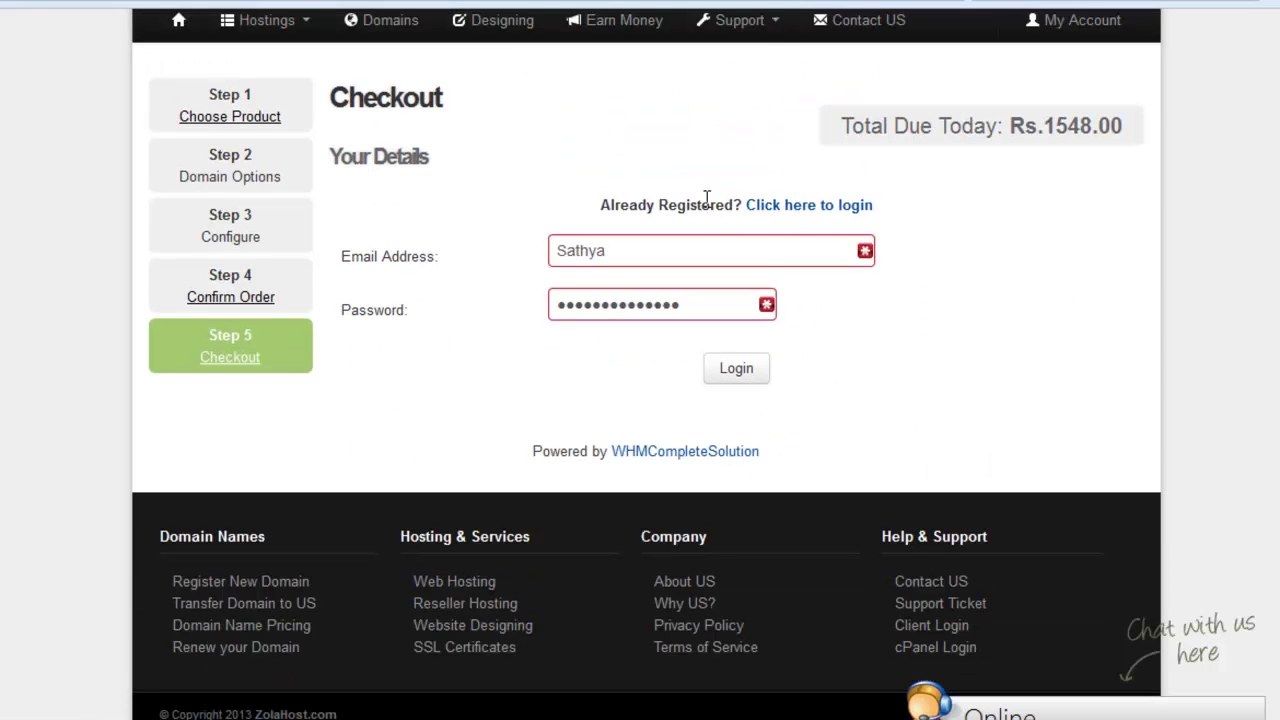
{"action": "left_click", "coordinate": [795, 210]}
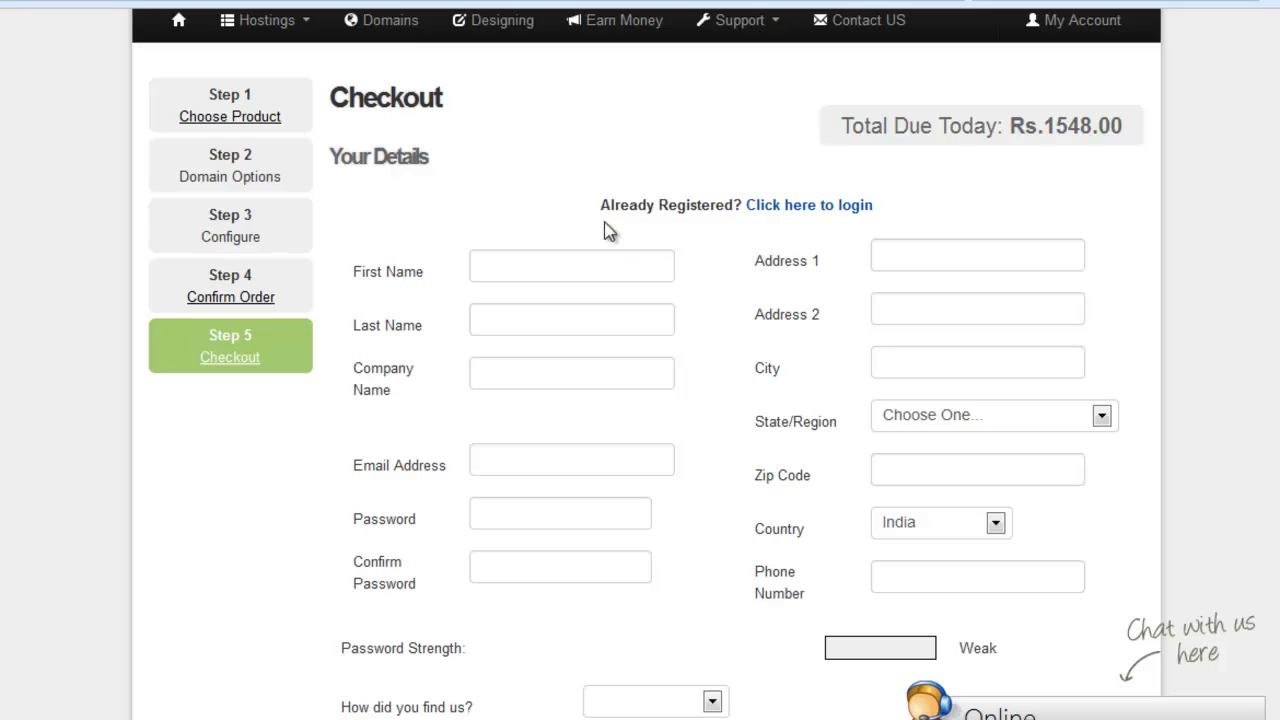
Go through the First Name, Last Name and Email Address fields of the checkout form, closing the colour scheme prompt
{"action": "left_click", "coordinate": [563, 266]}
{"action": "left_click", "coordinate": [552, 320]}
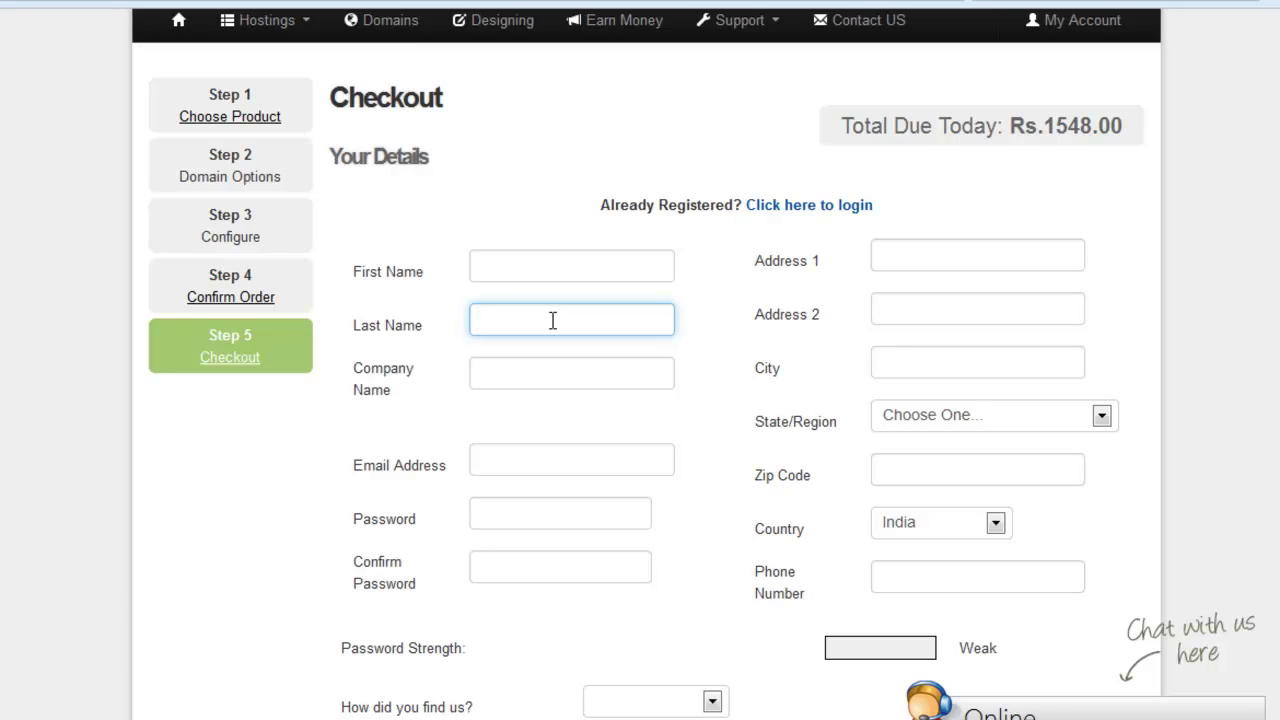
{"action": "left_click", "coordinate": [543, 263]}
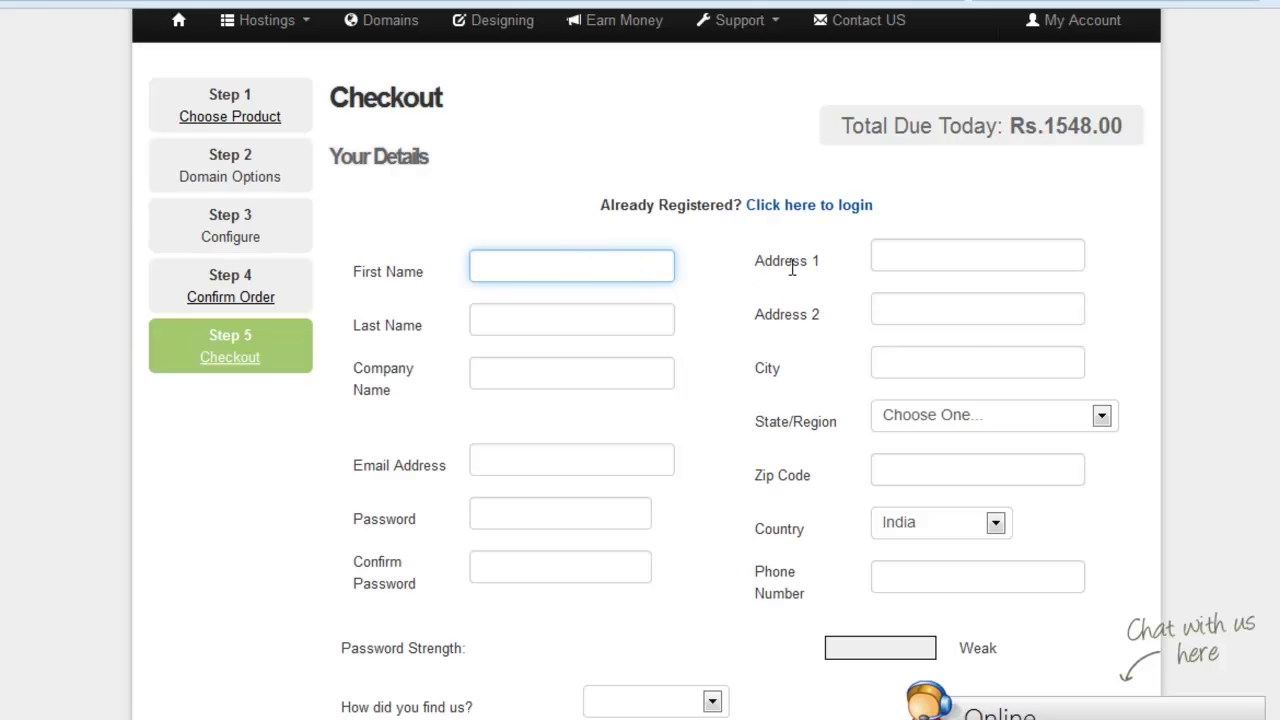
{"action": "scroll", "coordinate": [777, 277], "scroll_direction": "down", "scroll_amount": 2}
{"action": "left_click", "coordinate": [552, 338]}
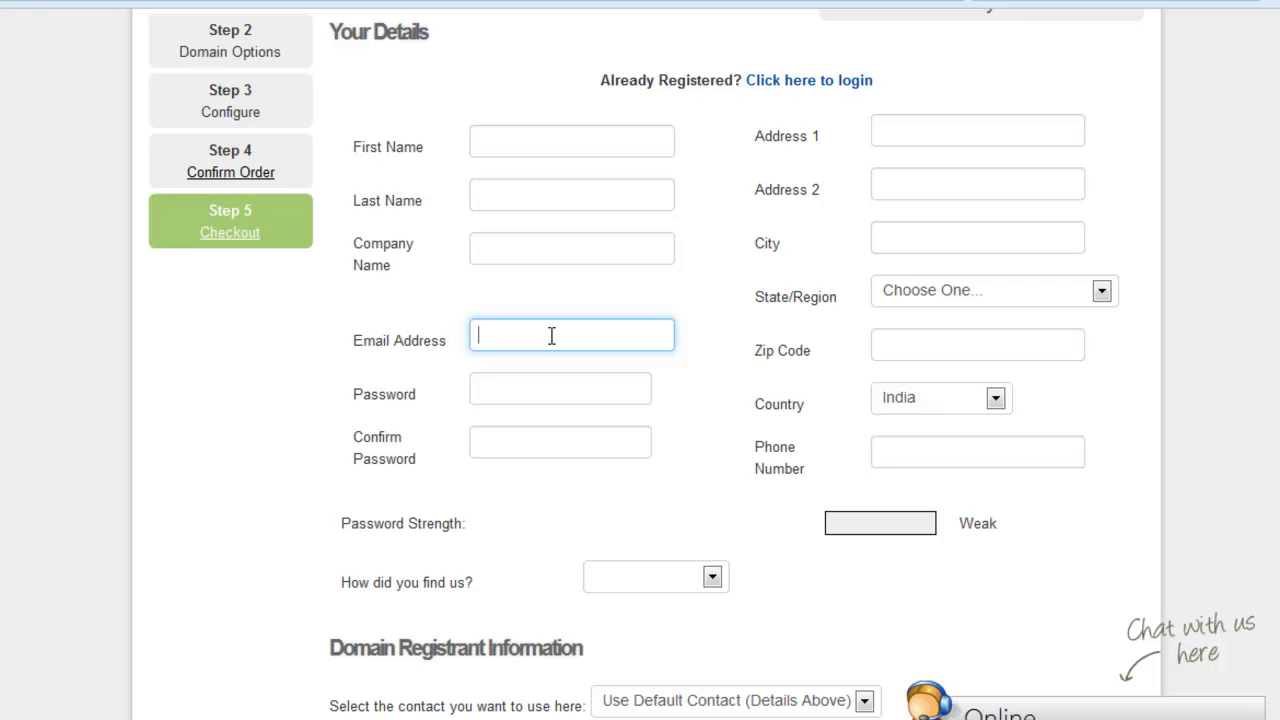
{"action": "left_click", "coordinate": [523, 196]}
{"action": "left_click", "coordinate": [536, 146]}
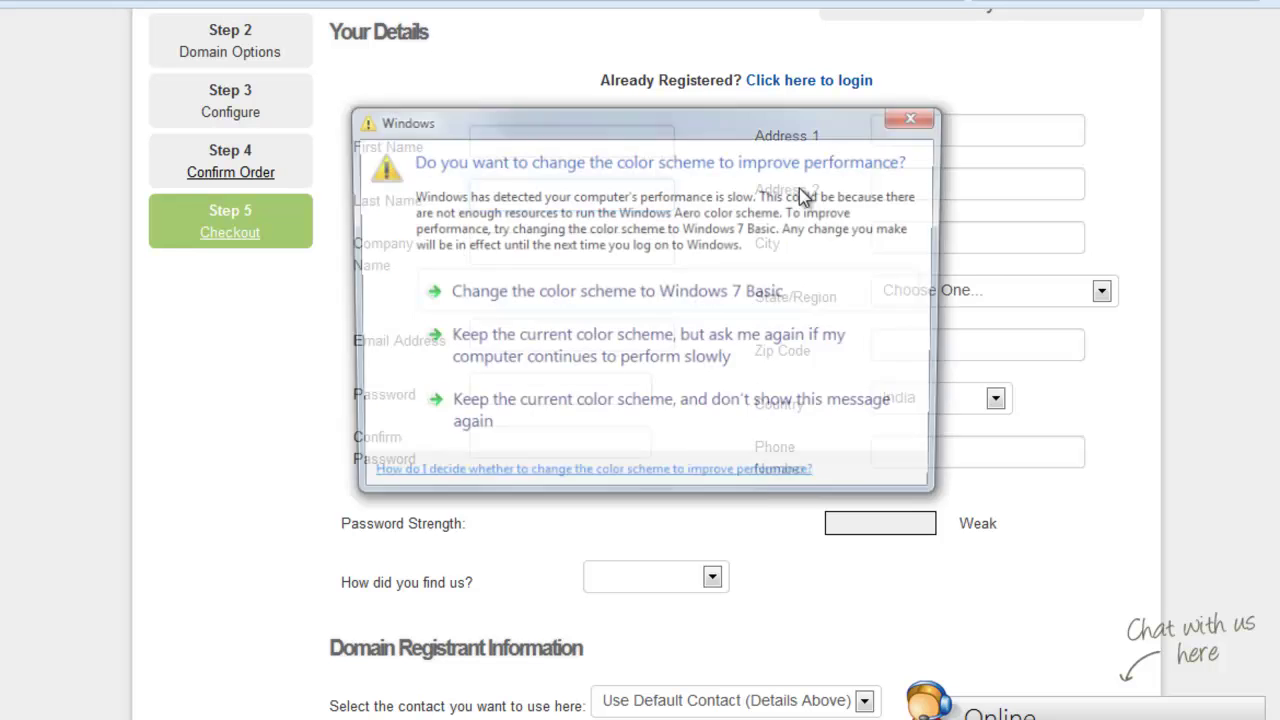
{"action": "left_click", "coordinate": [918, 124]}
Go through the Address 1, Address 2, City, State/Region and Zip Code fields of the checkout form
{"action": "left_click", "coordinate": [975, 128]}
{"action": "left_click", "coordinate": [953, 177]}
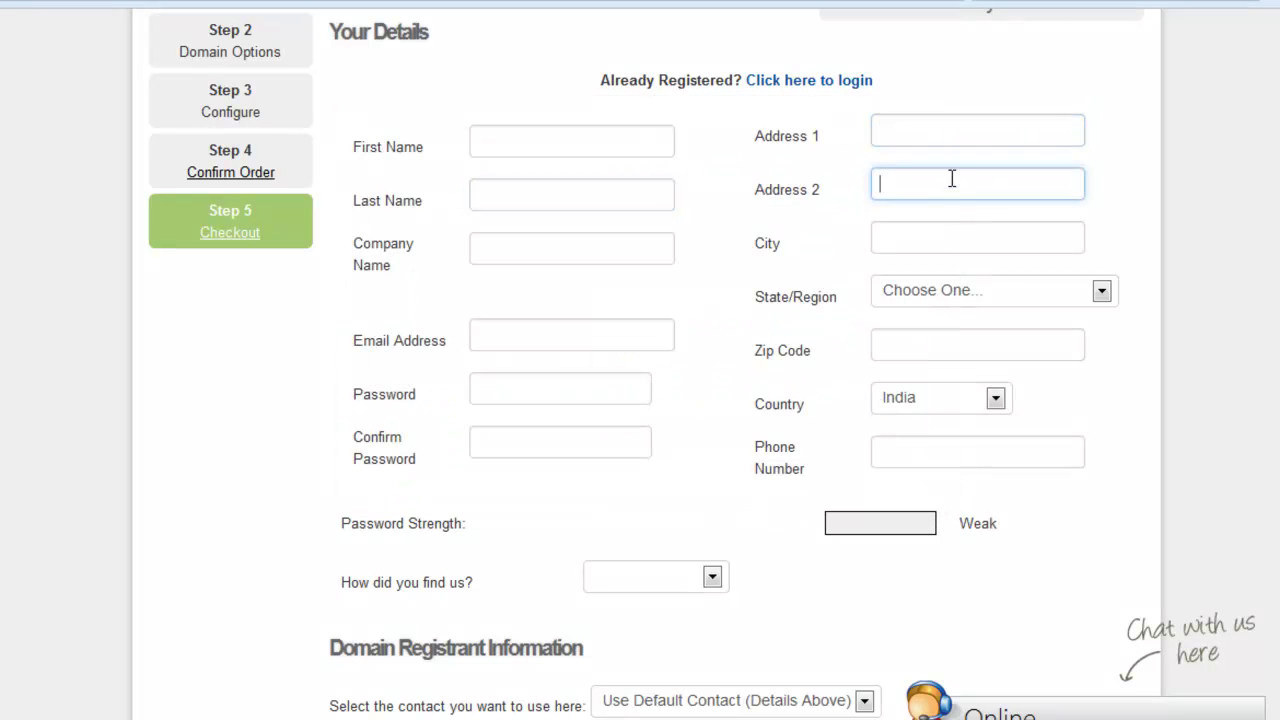
{"action": "left_click", "coordinate": [949, 130]}
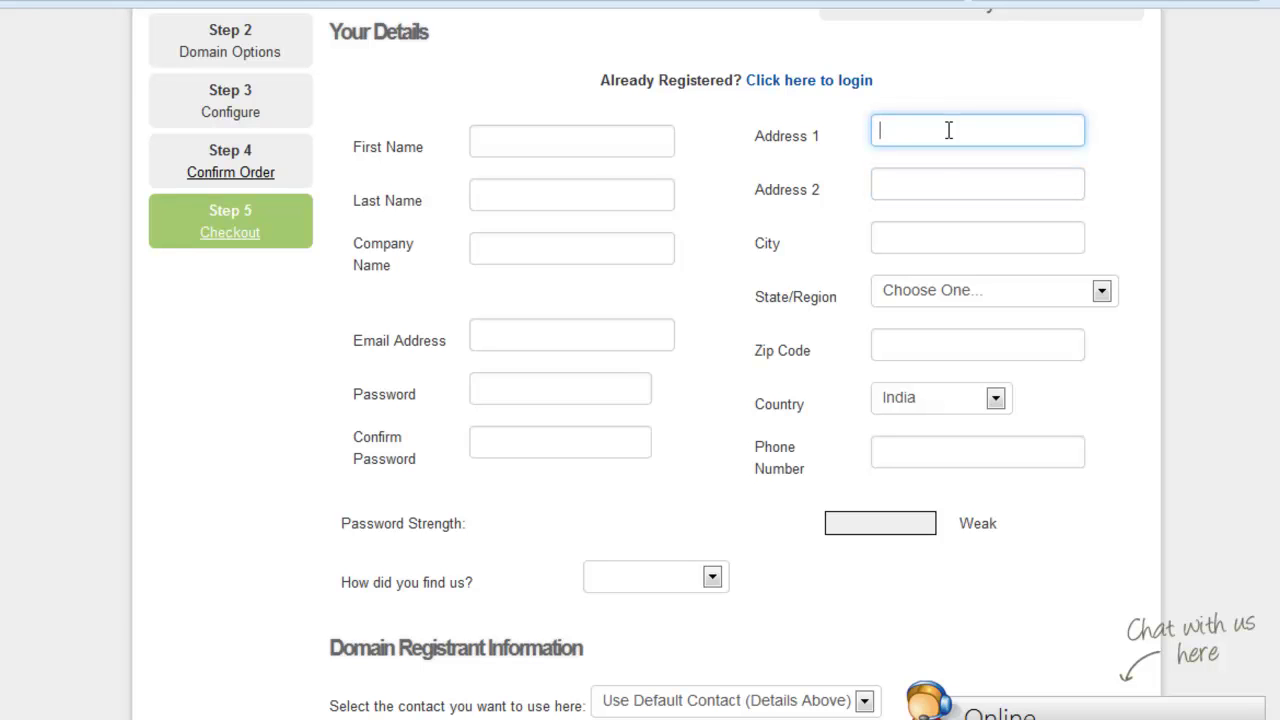
{"action": "left_click", "coordinate": [937, 184]}
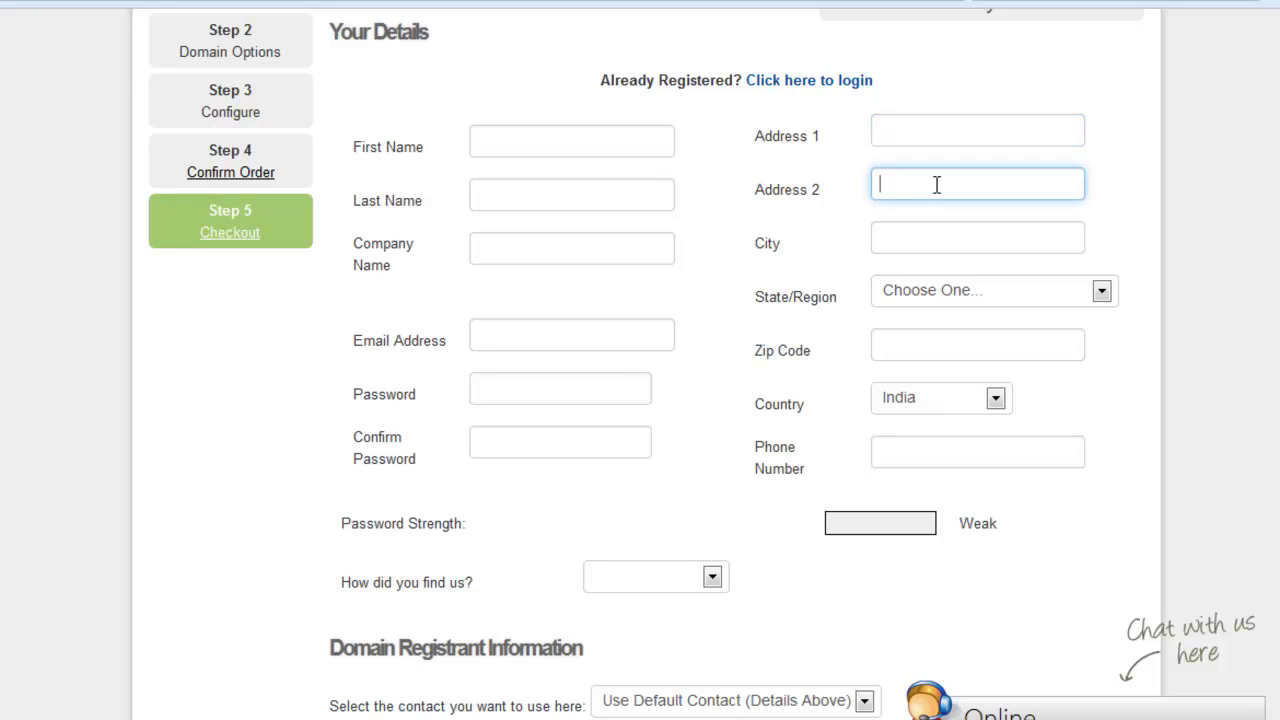
{"action": "left_click", "coordinate": [927, 240]}
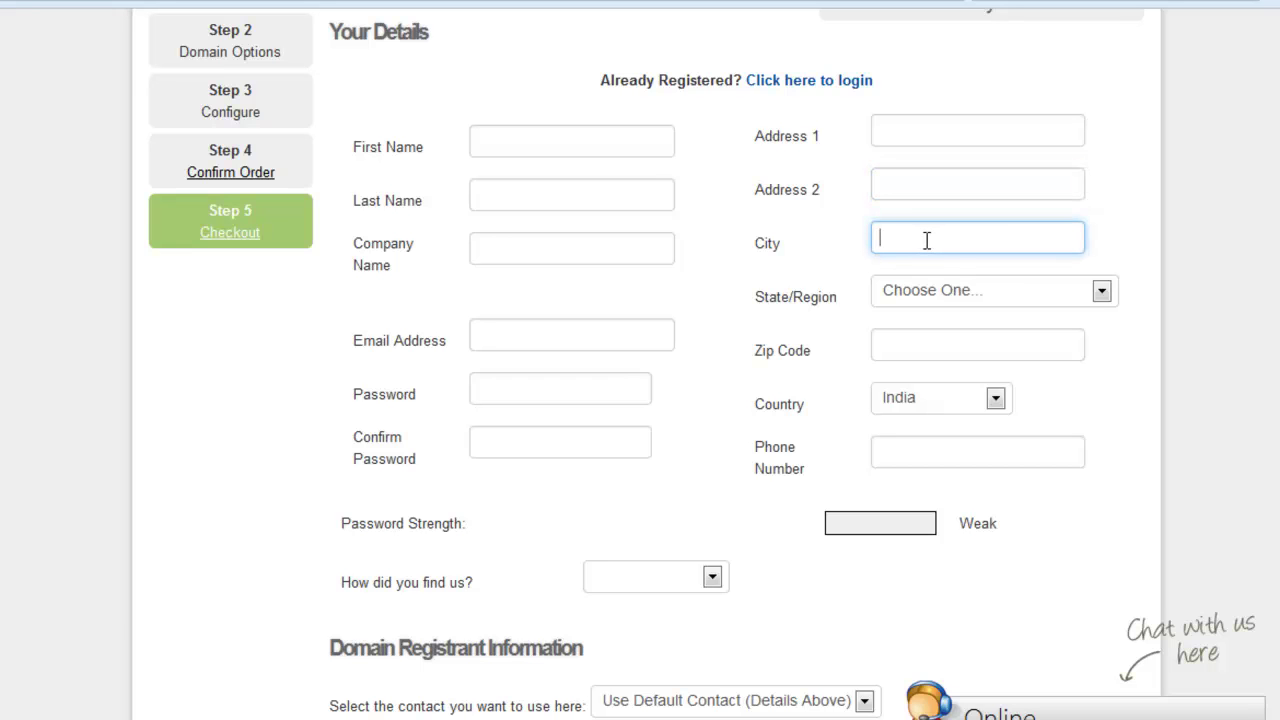
{"action": "left_click", "coordinate": [922, 303]}
{"action": "left_click", "coordinate": [922, 300]}
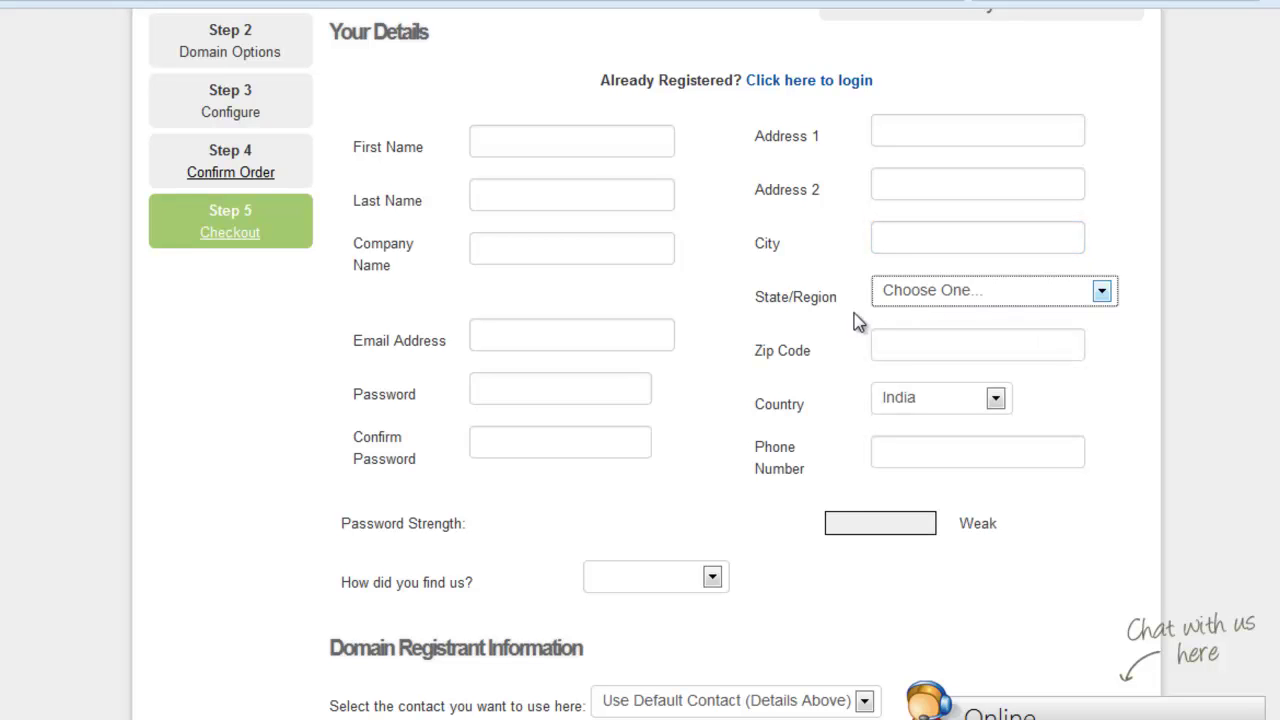
{"action": "left_click", "coordinate": [786, 350]}
{"action": "left_click", "coordinate": [904, 347]}
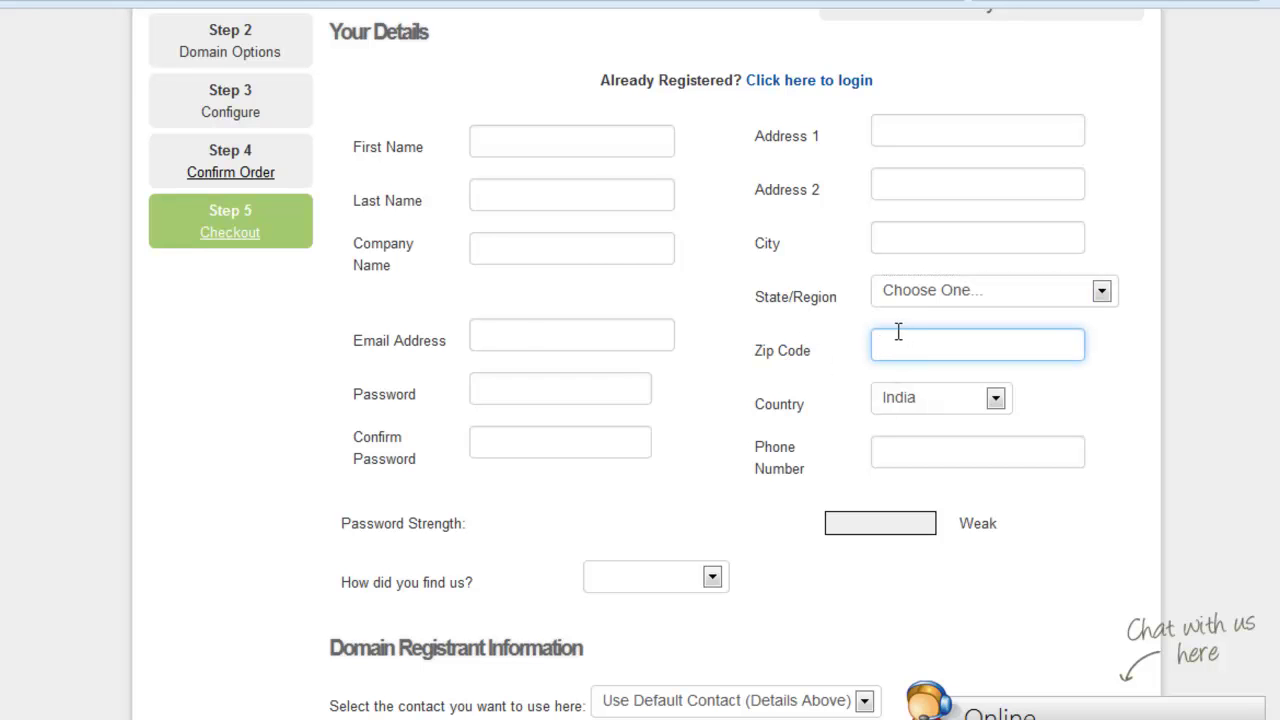
Go through the Email Address, Password and Phone Number fields of the checkout form
{"action": "left_click", "coordinate": [516, 345]}
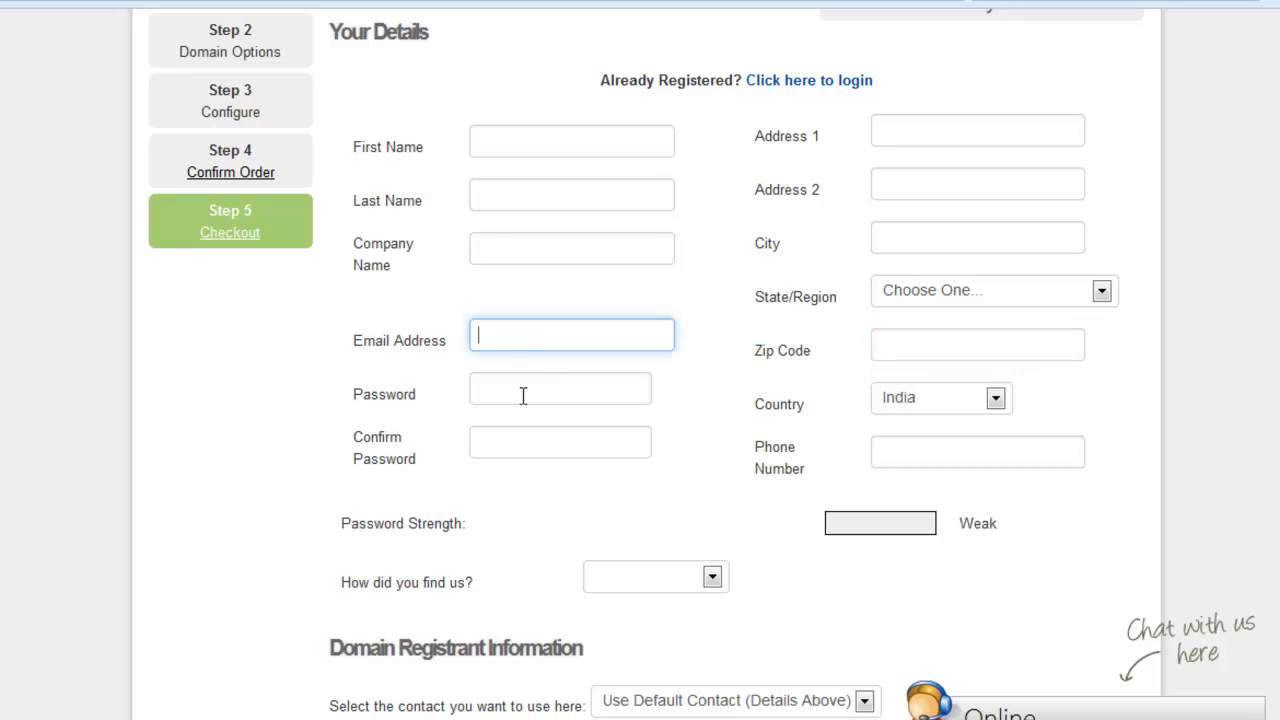
{"action": "left_click", "coordinate": [524, 393]}
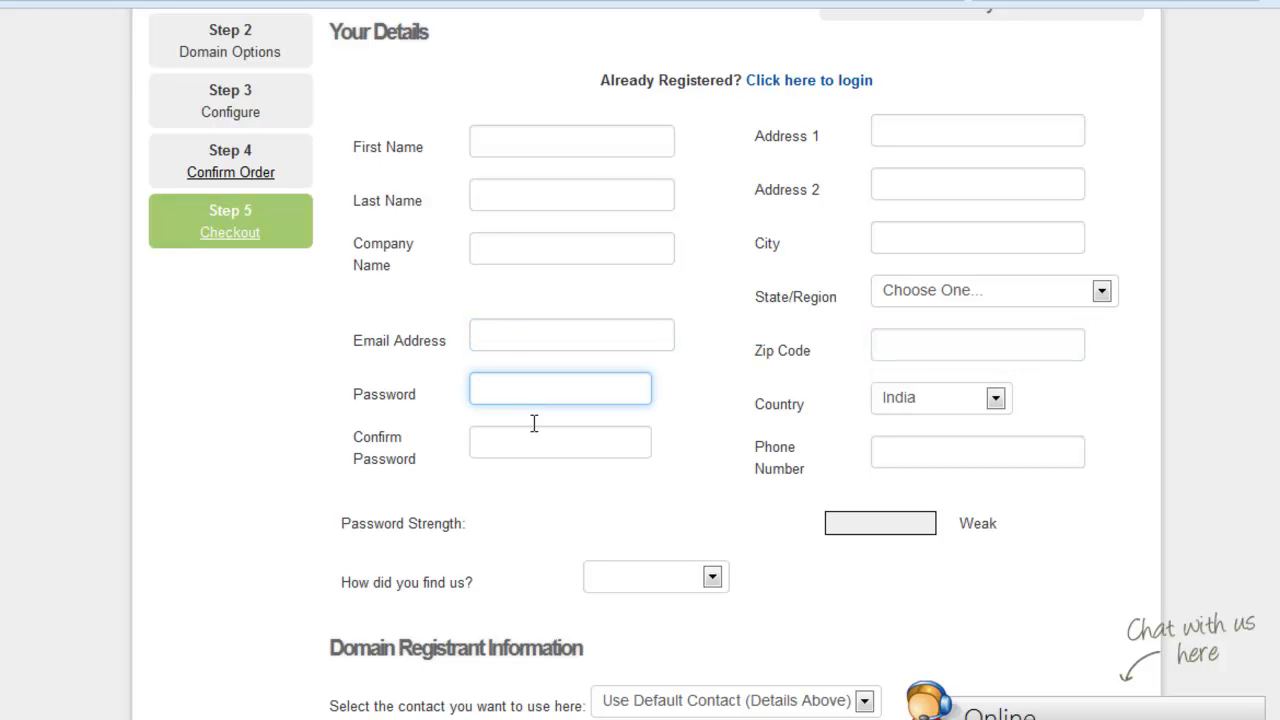
{"action": "left_click", "coordinate": [939, 442]}
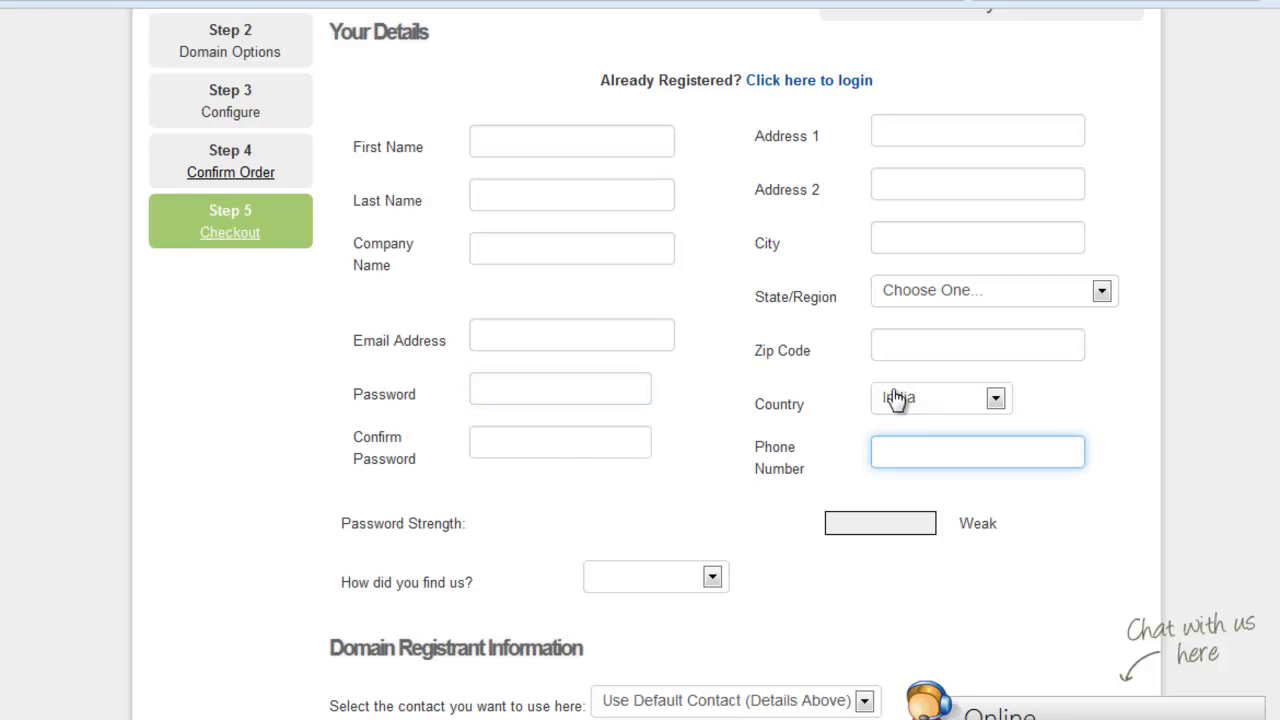
View the "How did you find us?" choices and go through the domain registrant and payment method sections of the checkout form
{"action": "scroll", "coordinate": [700, 491], "scroll_direction": "down", "scroll_amount": 2}
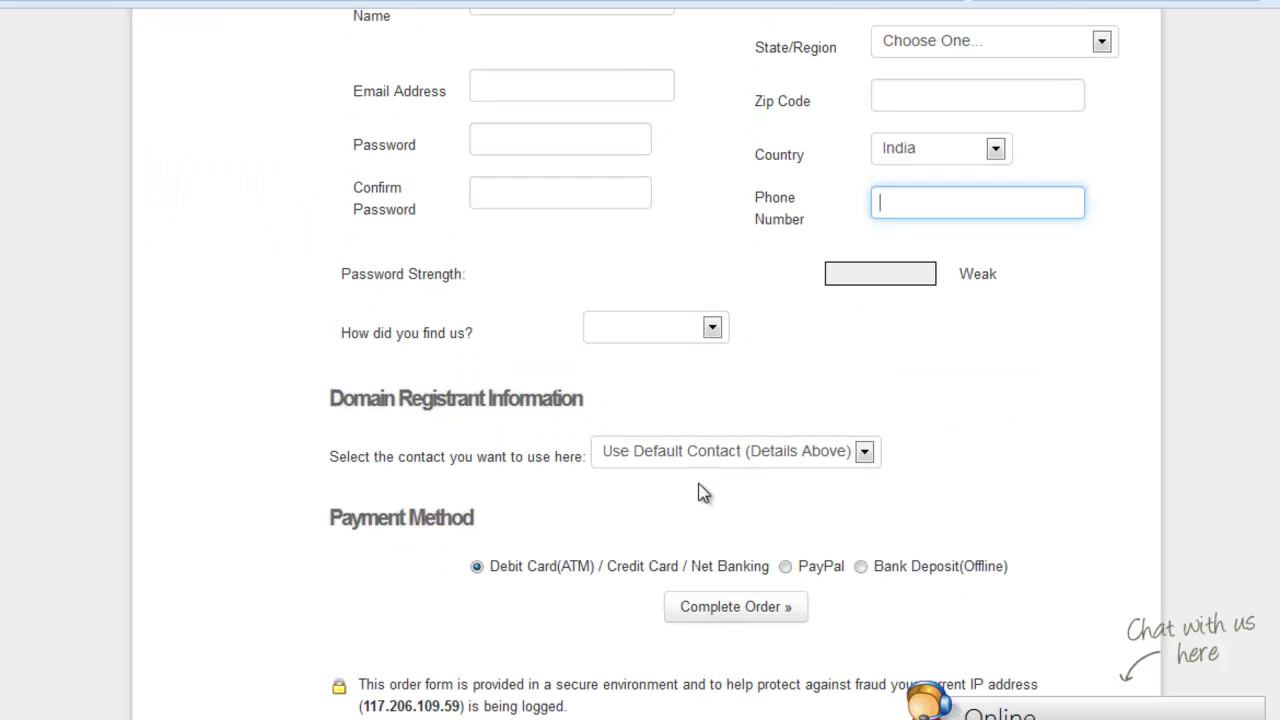
{"action": "left_click", "coordinate": [670, 337]}
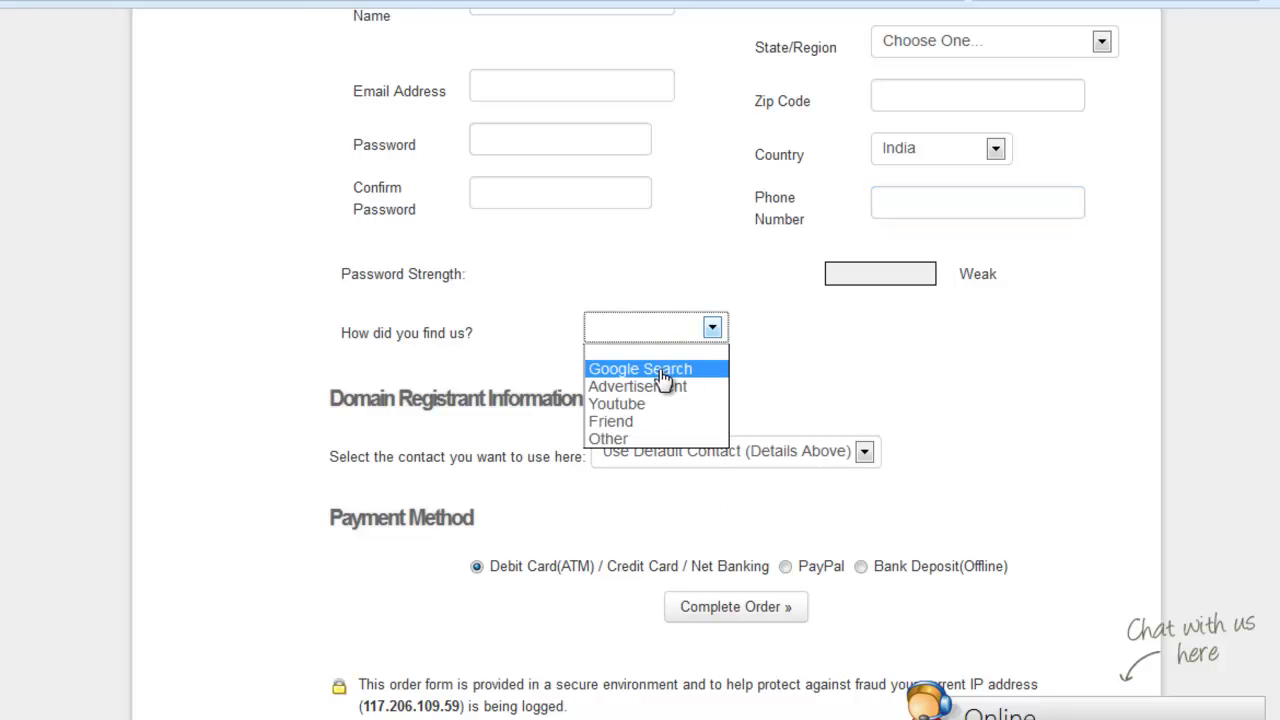
{"action": "left_click", "coordinate": [662, 335]}
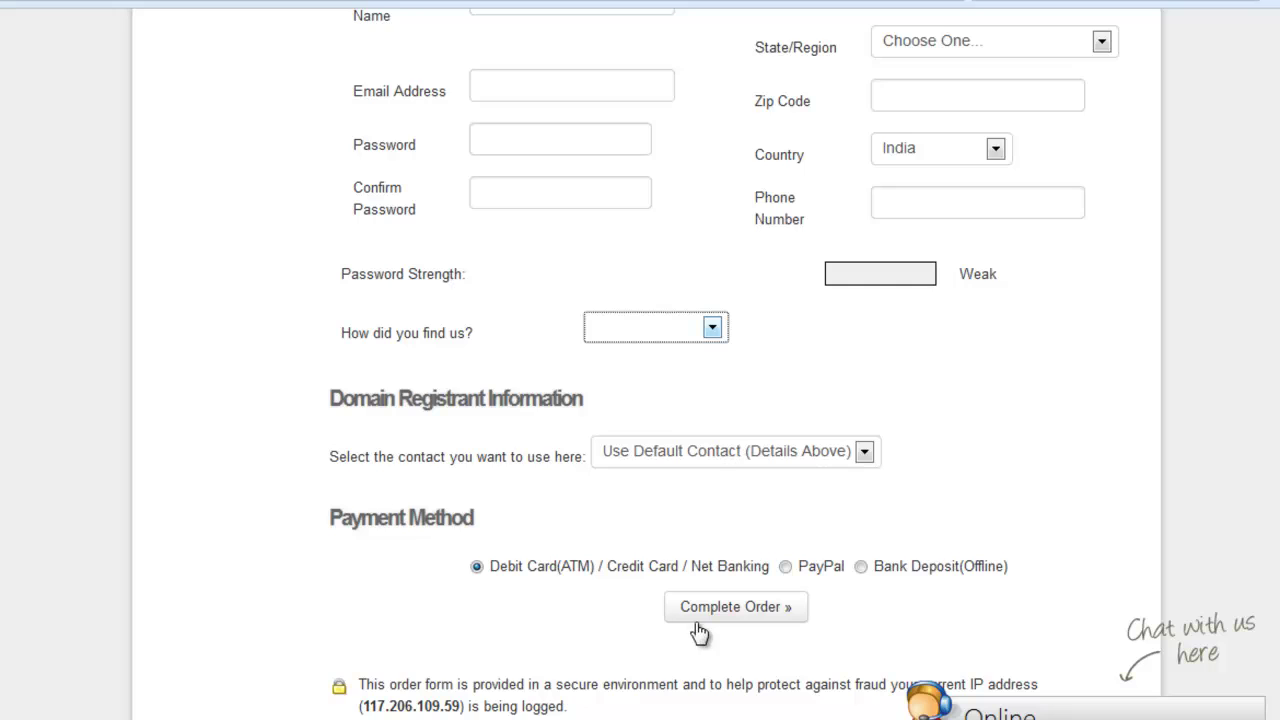
{"action": "scroll", "coordinate": [623, 476], "scroll_direction": "up", "scroll_amount": 3}
{"action": "scroll", "coordinate": [623, 490], "scroll_direction": "down", "scroll_amount": 3}
{"action": "scroll", "coordinate": [550, 616], "scroll_direction": "up", "scroll_amount": 5}
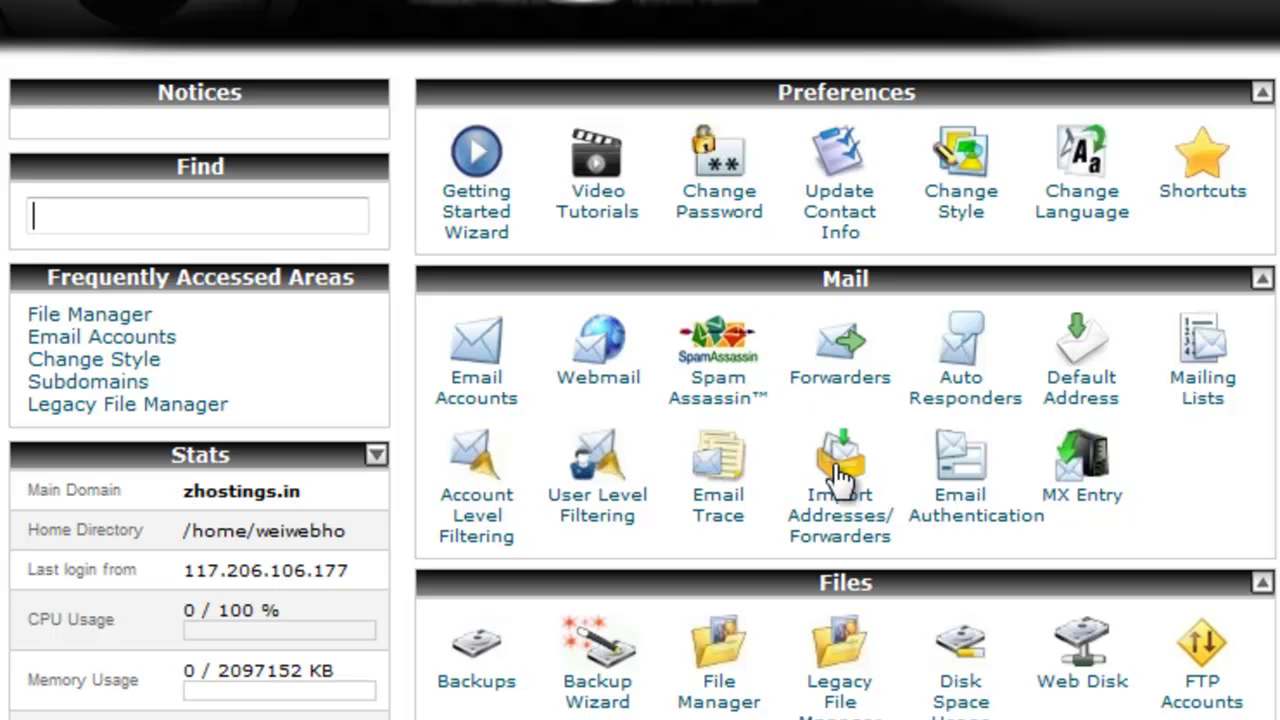
Examine the cPanel sections from Mail and Files through Domains, Databases and Software/Services to the Softaculous Apps Installer, closing the colour scheme prompt
{"action": "scroll", "coordinate": [844, 581], "scroll_direction": "down", "scroll_amount": 5}
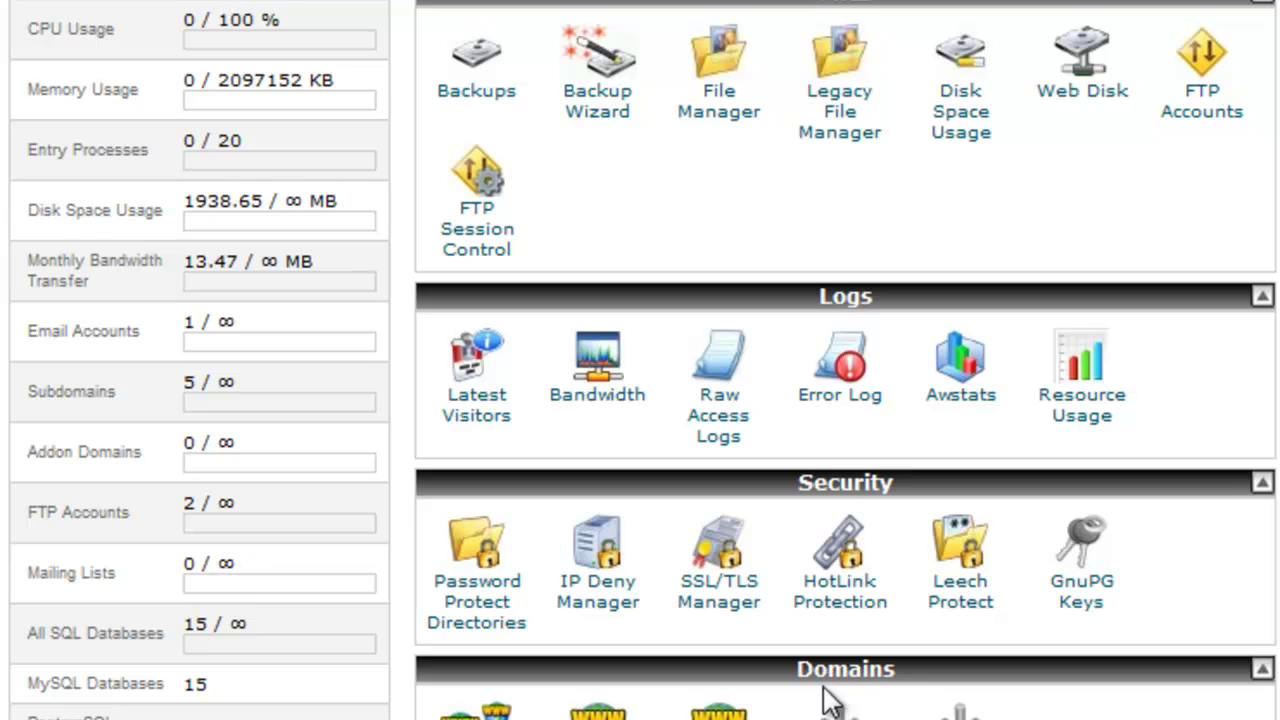
{"action": "scroll", "coordinate": [826, 700], "scroll_direction": "down", "scroll_amount": 4}
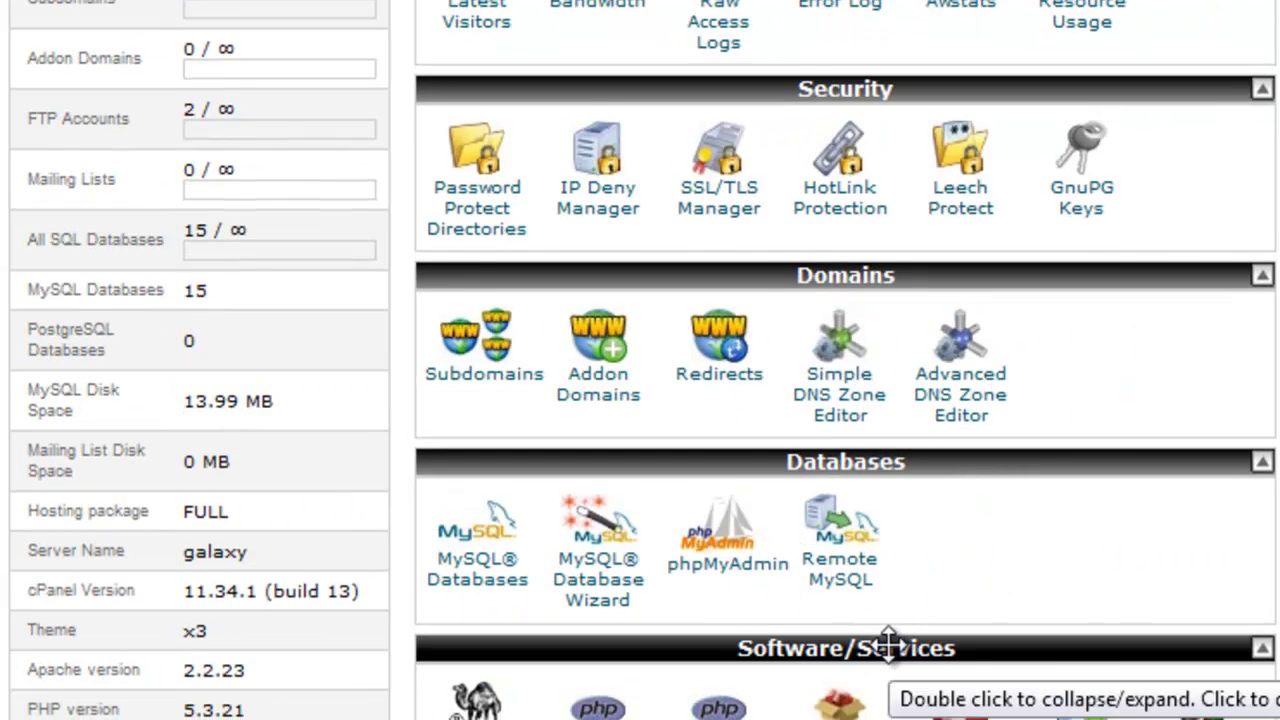
{"action": "scroll", "coordinate": [888, 645], "scroll_direction": "down", "scroll_amount": 4}
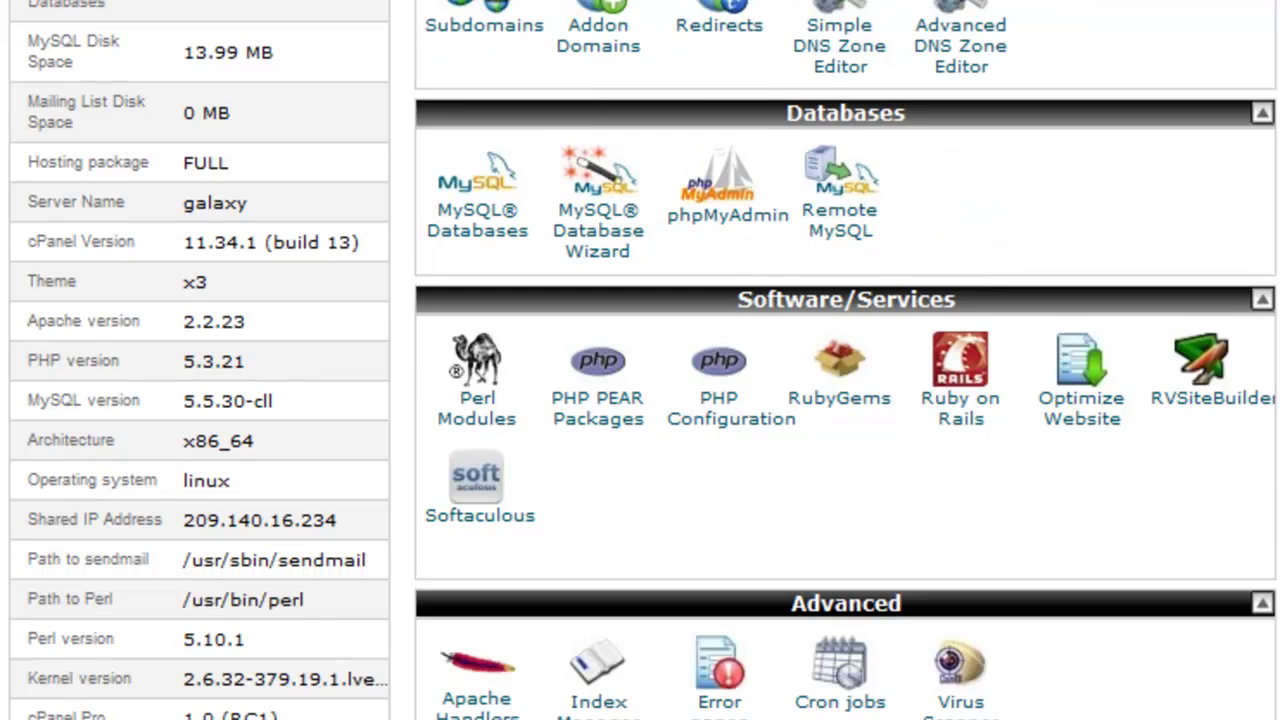
{"action": "scroll", "coordinate": [846, 400], "scroll_direction": "down", "scroll_amount": 3}
{"action": "scroll", "coordinate": [846, 400], "scroll_direction": "up", "scroll_amount": 4}
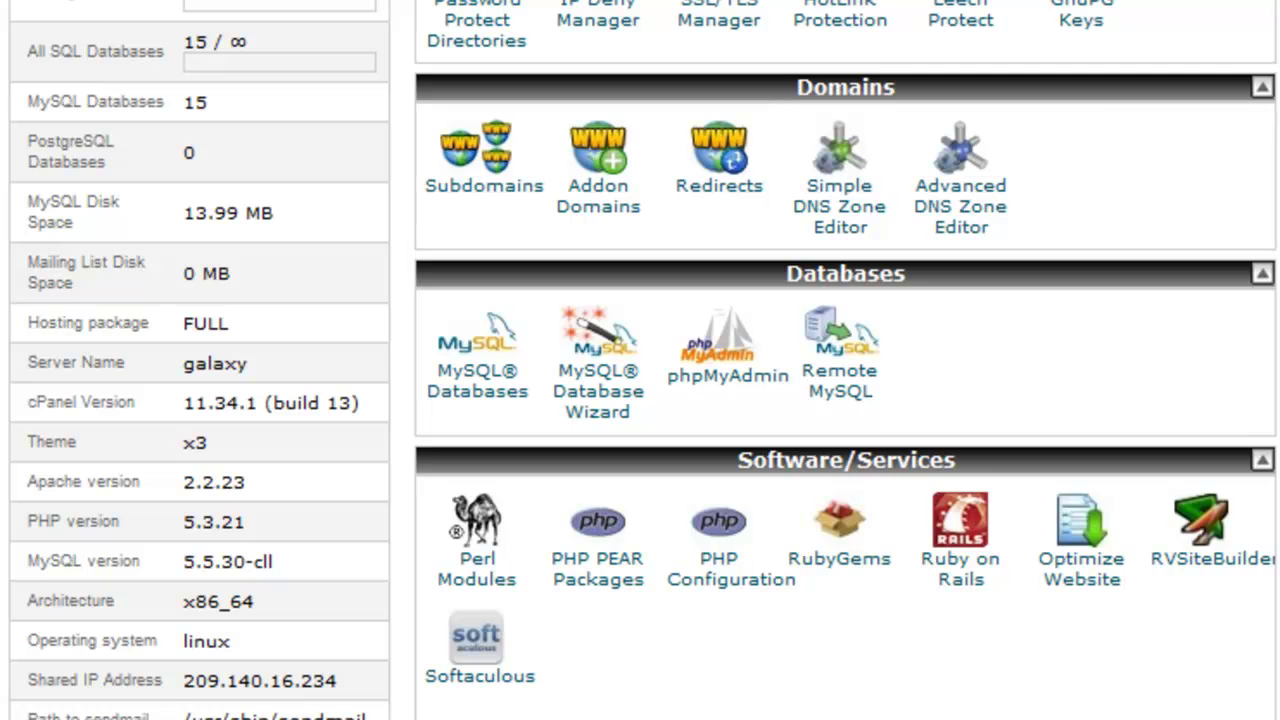
{"action": "scroll", "coordinate": [846, 400], "scroll_direction": "up", "scroll_amount": 2}
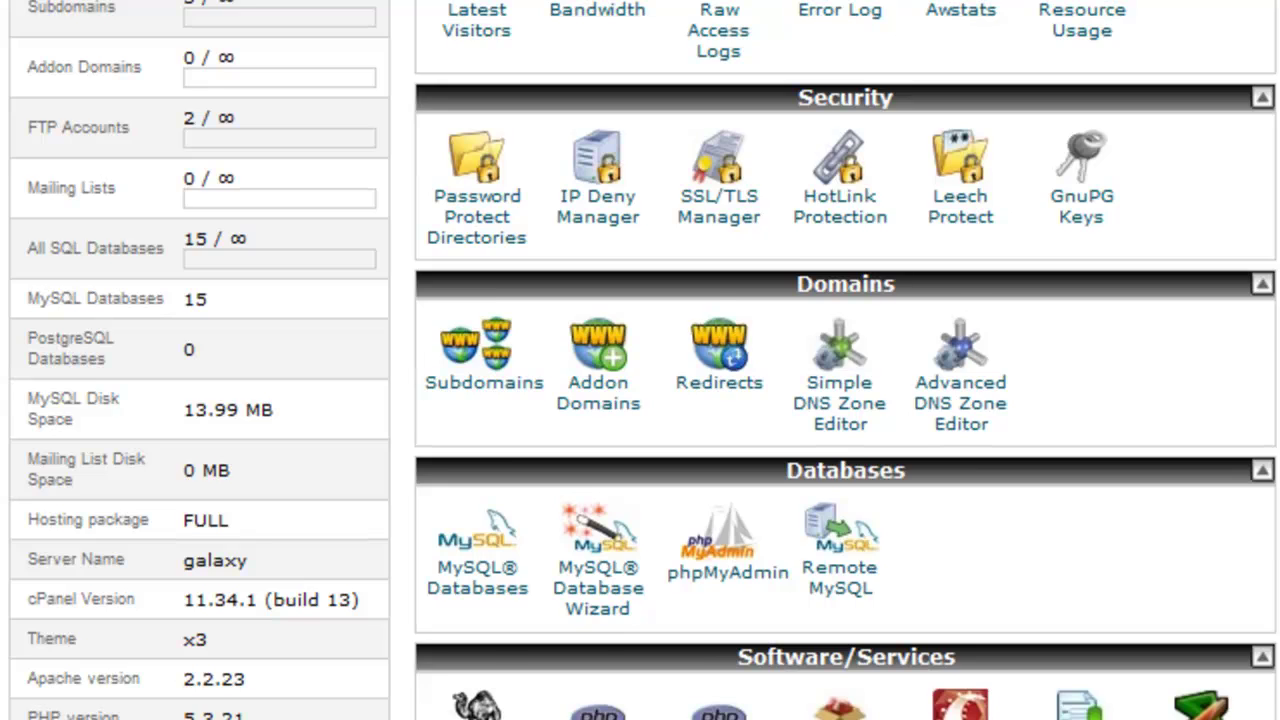
{"action": "scroll", "coordinate": [846, 360], "scroll_direction": "down", "scroll_amount": 3}
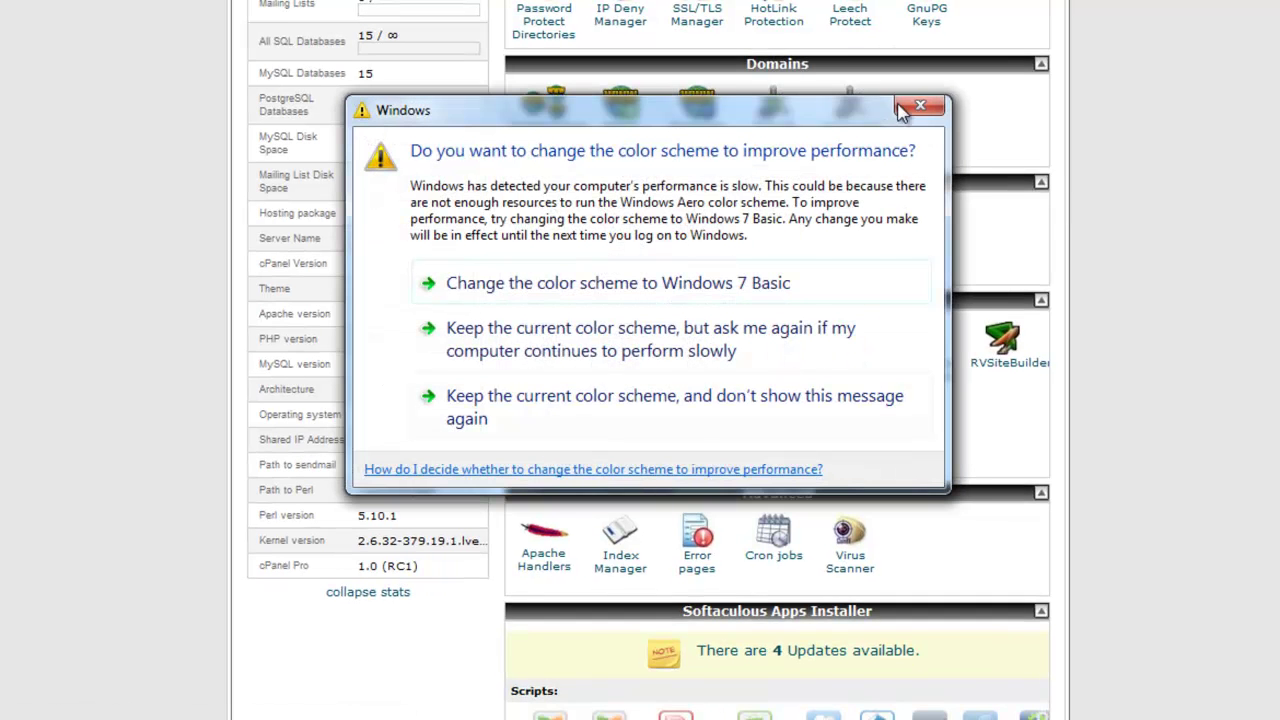
{"action": "left_click", "coordinate": [914, 110]}
{"action": "scroll", "coordinate": [646, 471], "scroll_direction": "down", "scroll_amount": 5}
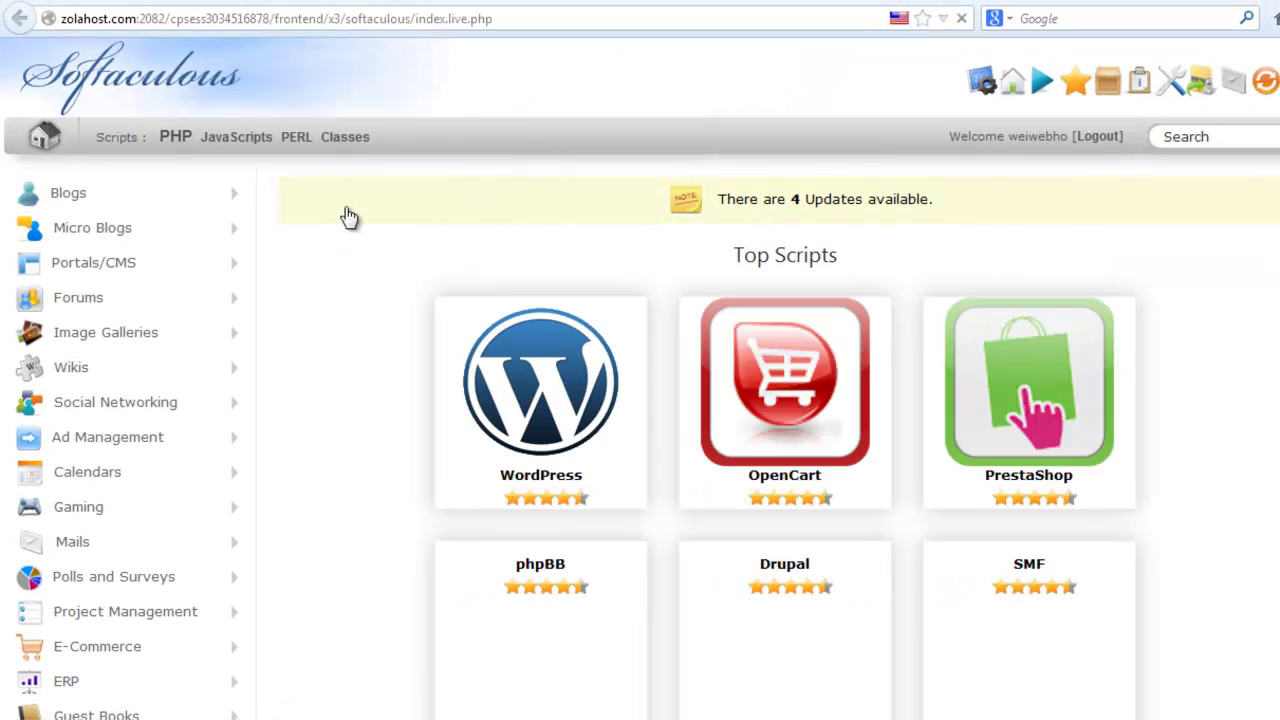
Look through the Top Scripts offered on the Softaculous home page, including WordPress, OpenCart and Magento
{"action": "scroll", "coordinate": [191, 246], "scroll_direction": "down", "scroll_amount": 10}
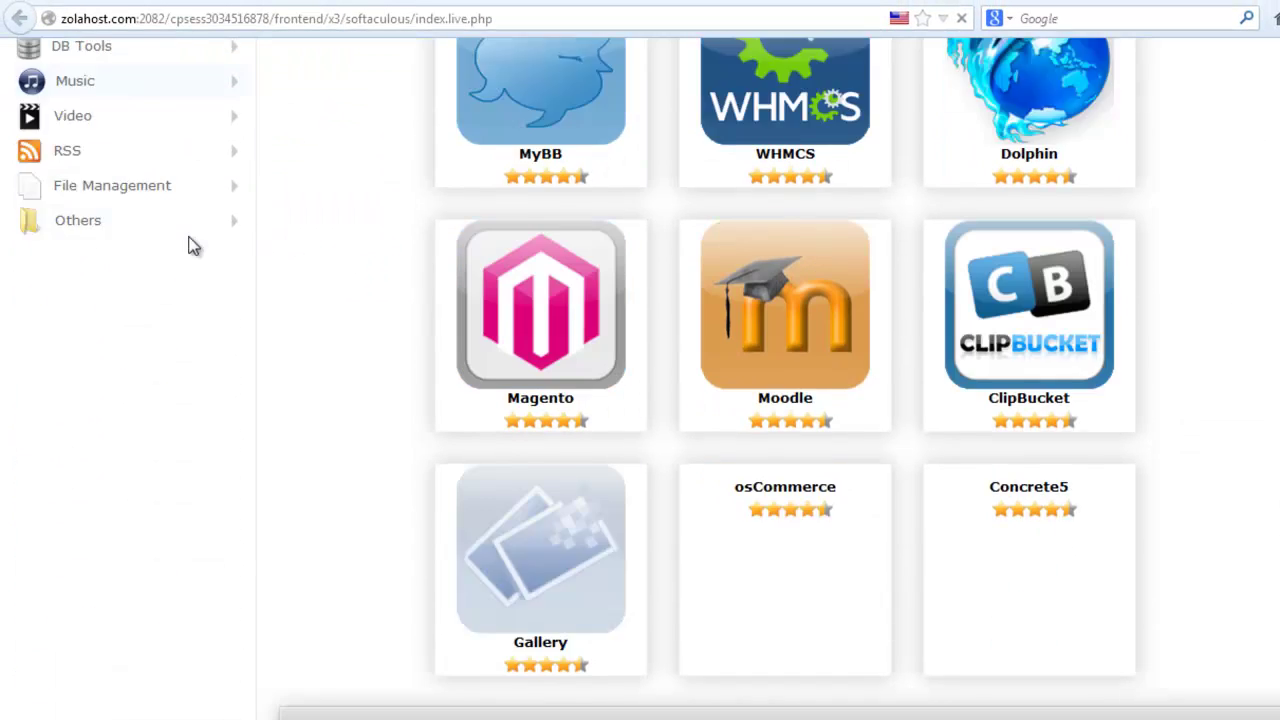
{"action": "scroll", "coordinate": [193, 246], "scroll_direction": "down", "scroll_amount": 2}
{"action": "scroll", "coordinate": [193, 246], "scroll_direction": "up", "scroll_amount": 9}
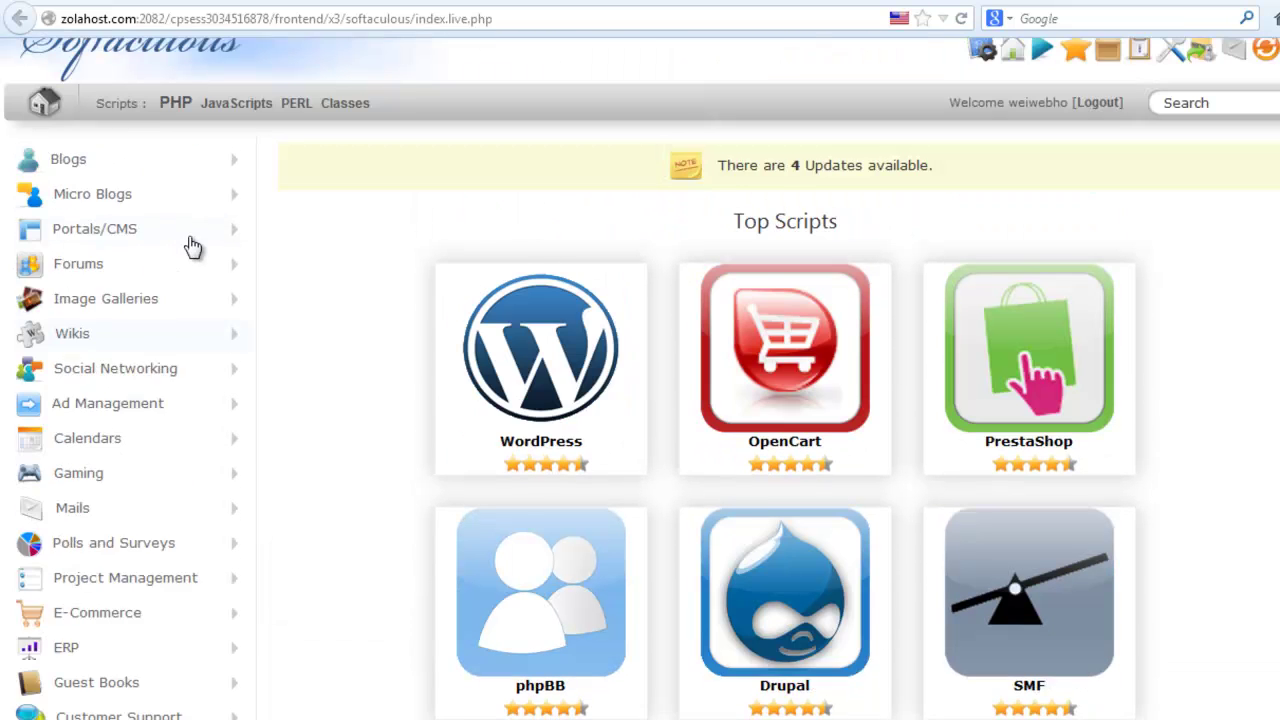
{"action": "scroll", "coordinate": [193, 246], "scroll_direction": "up", "scroll_amount": 1}
{"action": "mouse_move", "coordinate": [531, 403]}
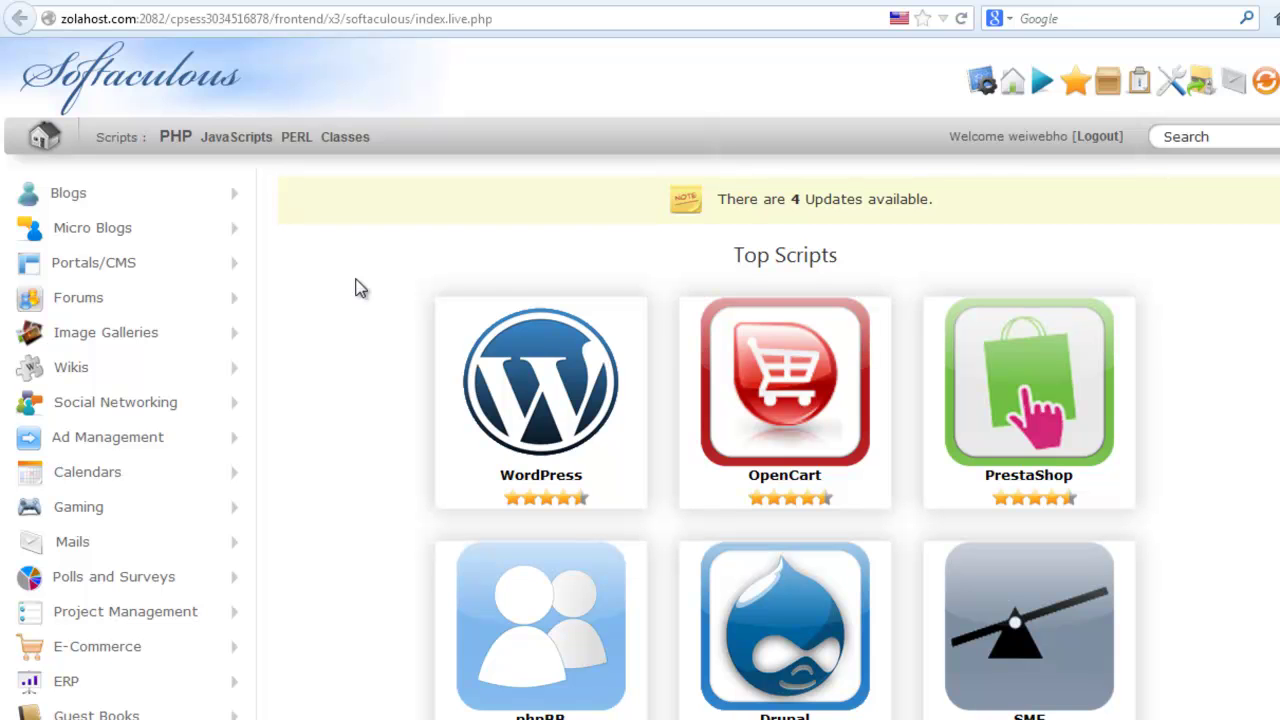
{"action": "mouse_move", "coordinate": [520, 400]}
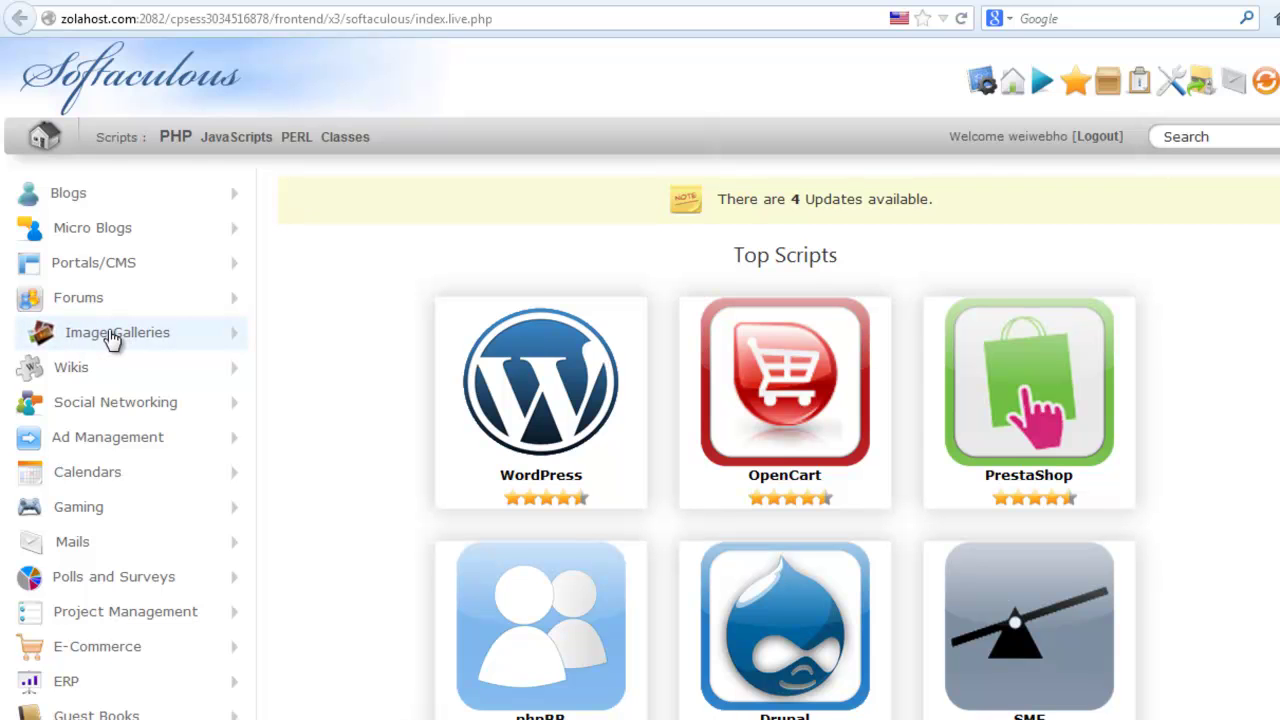
Review the Softaculous script categories, from Image Galleries and E-Commerce to DB Tools and Others
{"action": "scroll", "coordinate": [112, 340], "scroll_direction": "down", "scroll_amount": 5}
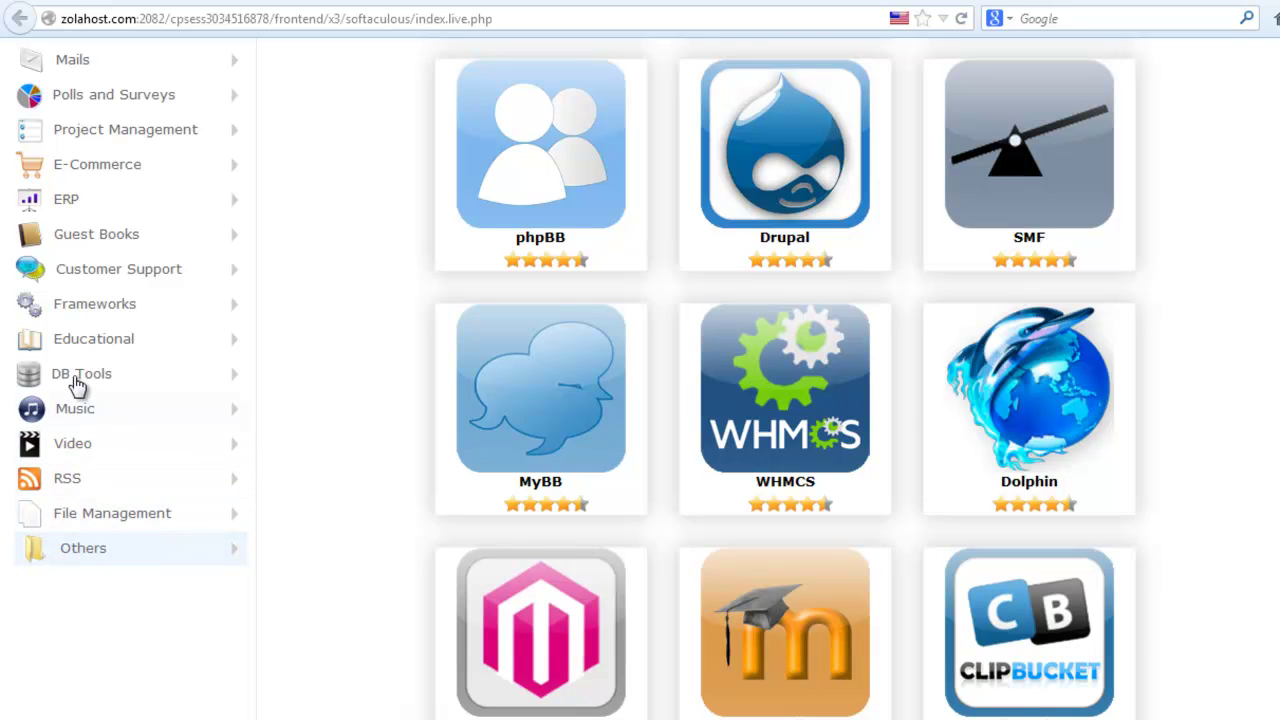
{"action": "scroll", "coordinate": [83, 316], "scroll_direction": "up", "scroll_amount": 1}
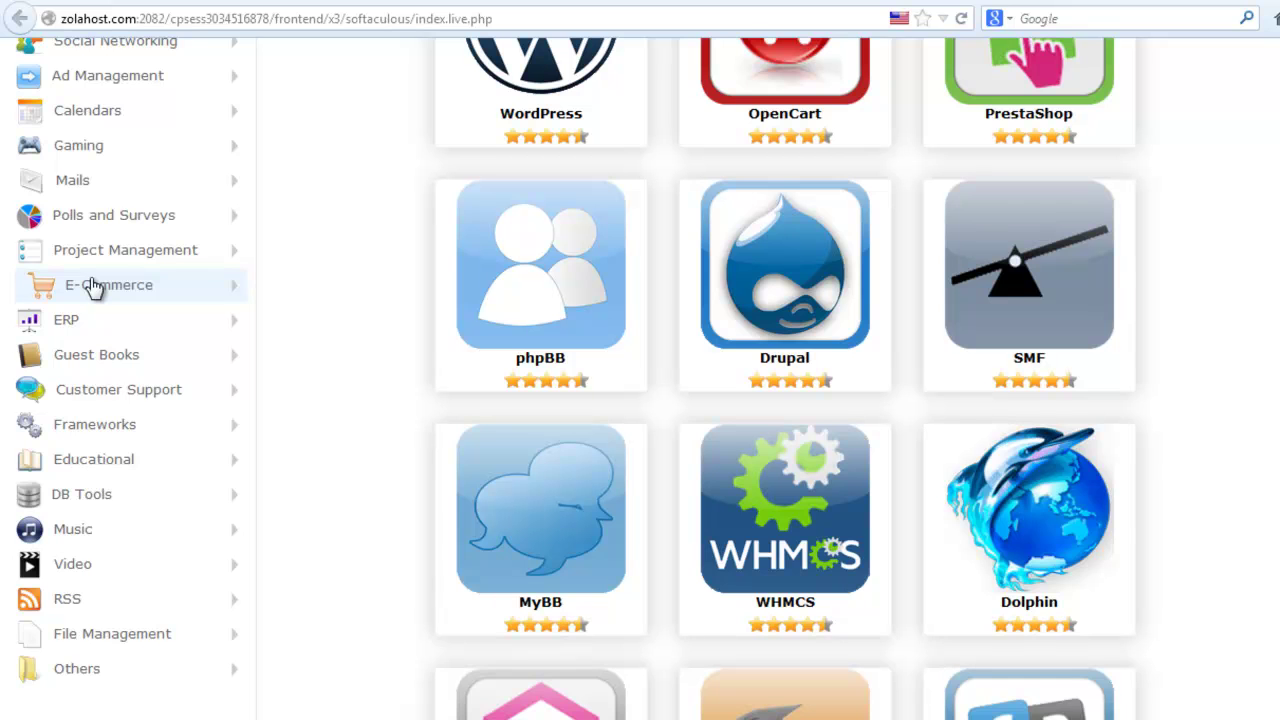
{"action": "scroll", "coordinate": [100, 300], "scroll_direction": "up", "scroll_amount": 2}
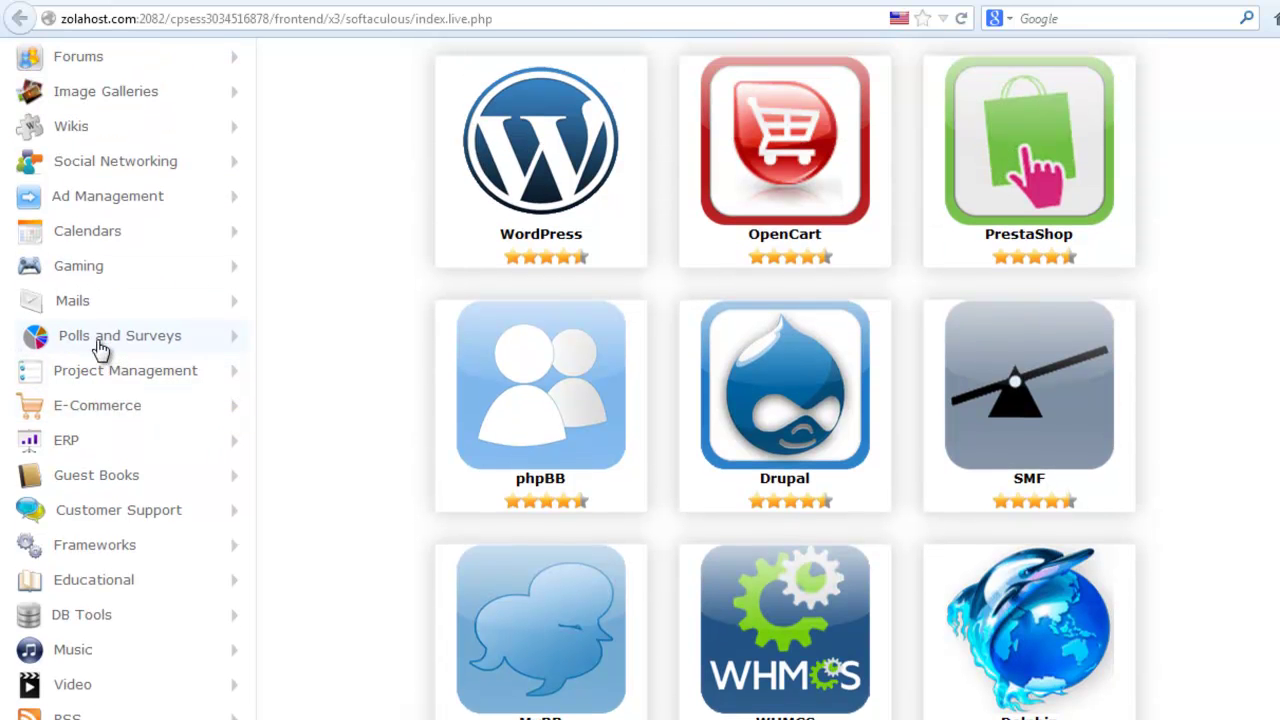
{"action": "scroll", "coordinate": [98, 350], "scroll_direction": "up", "scroll_amount": 3}
{"action": "scroll", "coordinate": [95, 320], "scroll_direction": "up", "scroll_amount": 1}
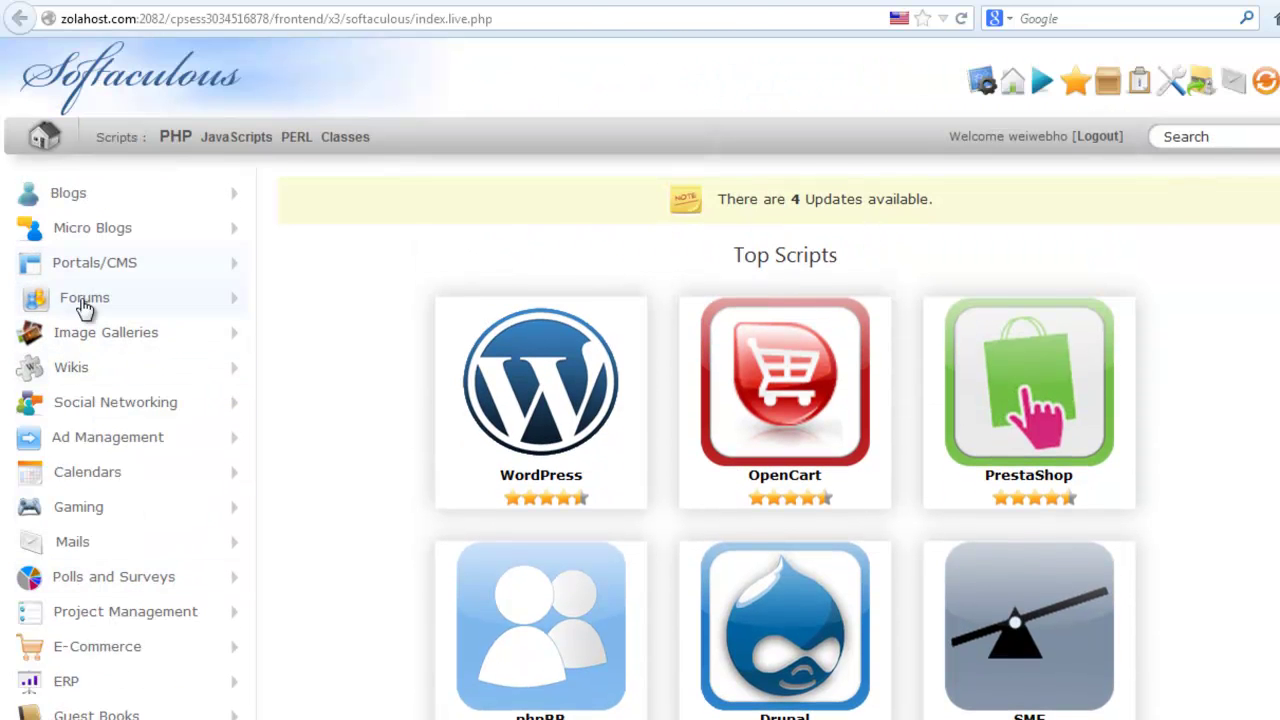
Open the Forums category and look through its scripts, such as phpBB, Simple Machines Forum, MyBB, Vanilla and PunBB
{"action": "left_click", "coordinate": [86, 305]}
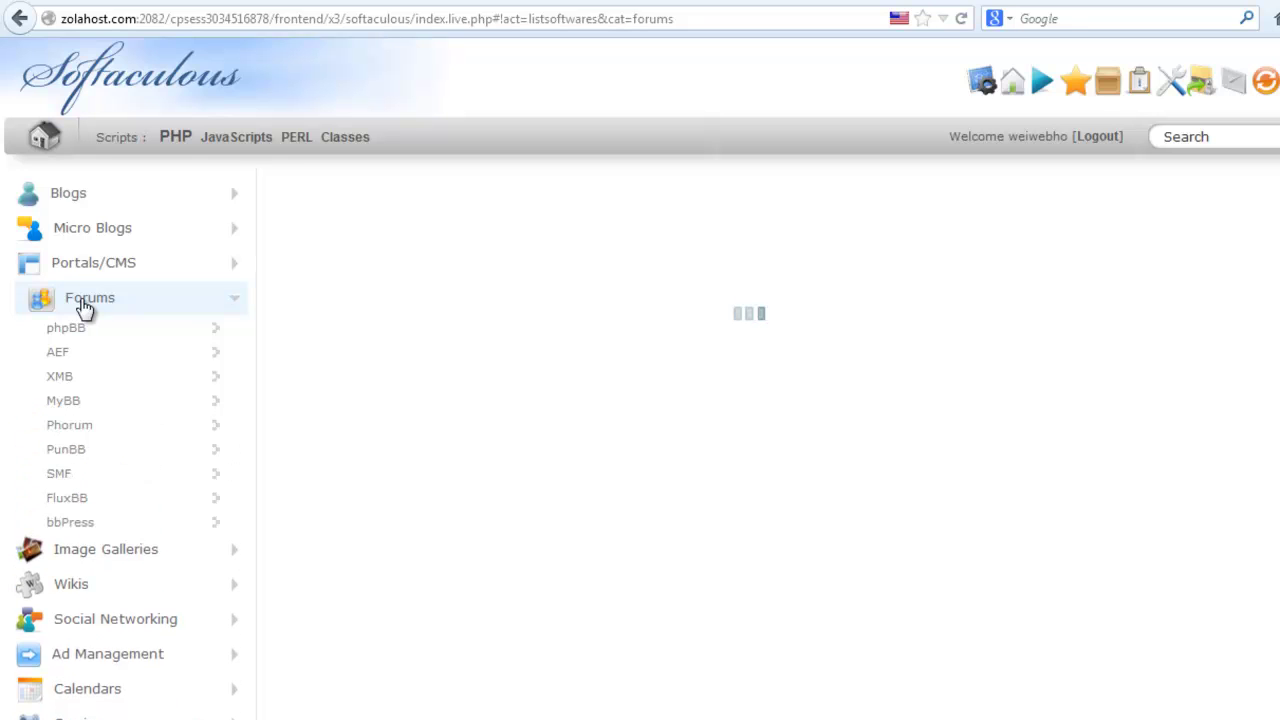
{"action": "scroll", "coordinate": [444, 398], "scroll_direction": "down", "scroll_amount": 3}
{"action": "scroll", "coordinate": [458, 388], "scroll_direction": "up", "scroll_amount": 2}
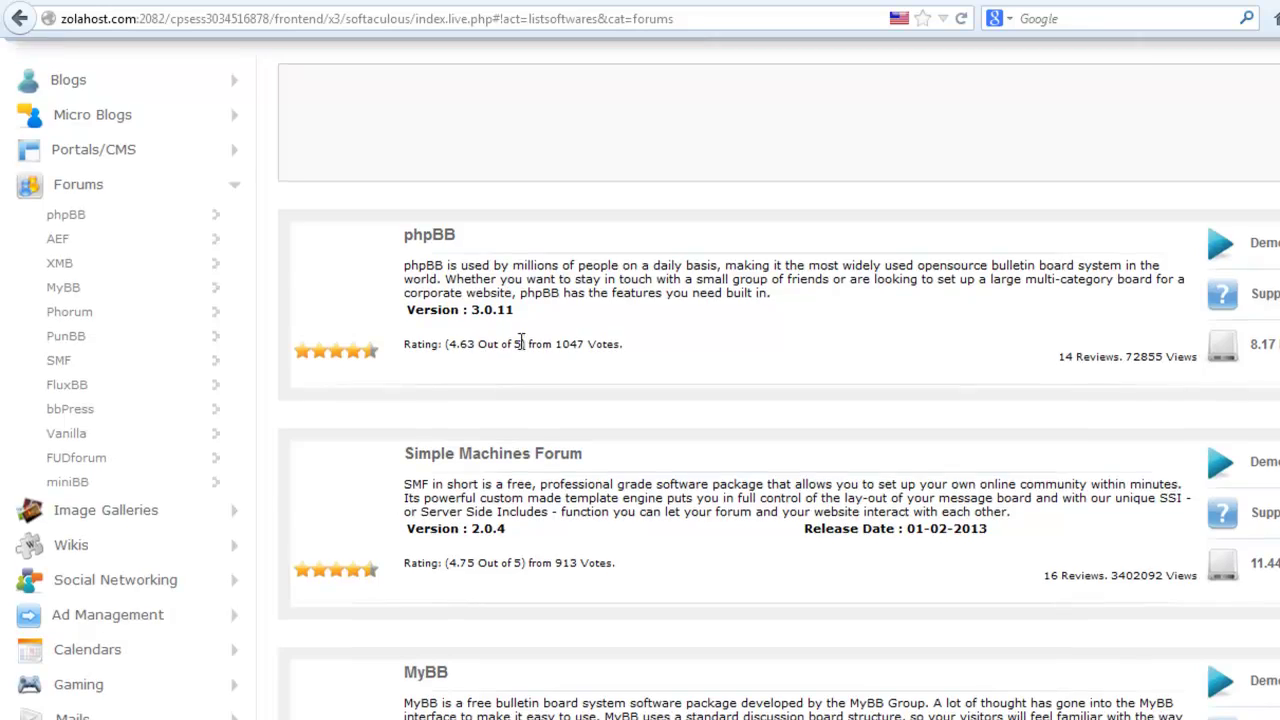
{"action": "scroll", "coordinate": [514, 350], "scroll_direction": "up", "scroll_amount": 2}
{"action": "scroll", "coordinate": [511, 344], "scroll_direction": "down", "scroll_amount": 6}
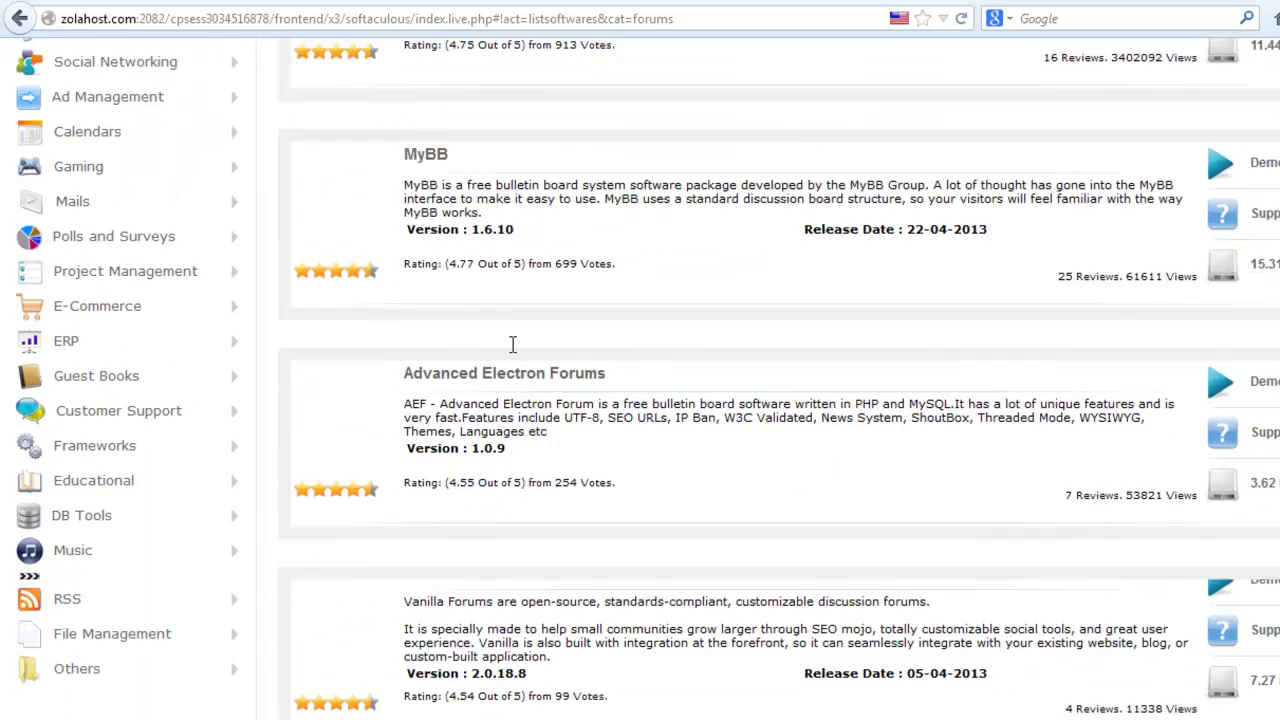
{"action": "scroll", "coordinate": [500, 357], "scroll_direction": "down", "scroll_amount": 2}
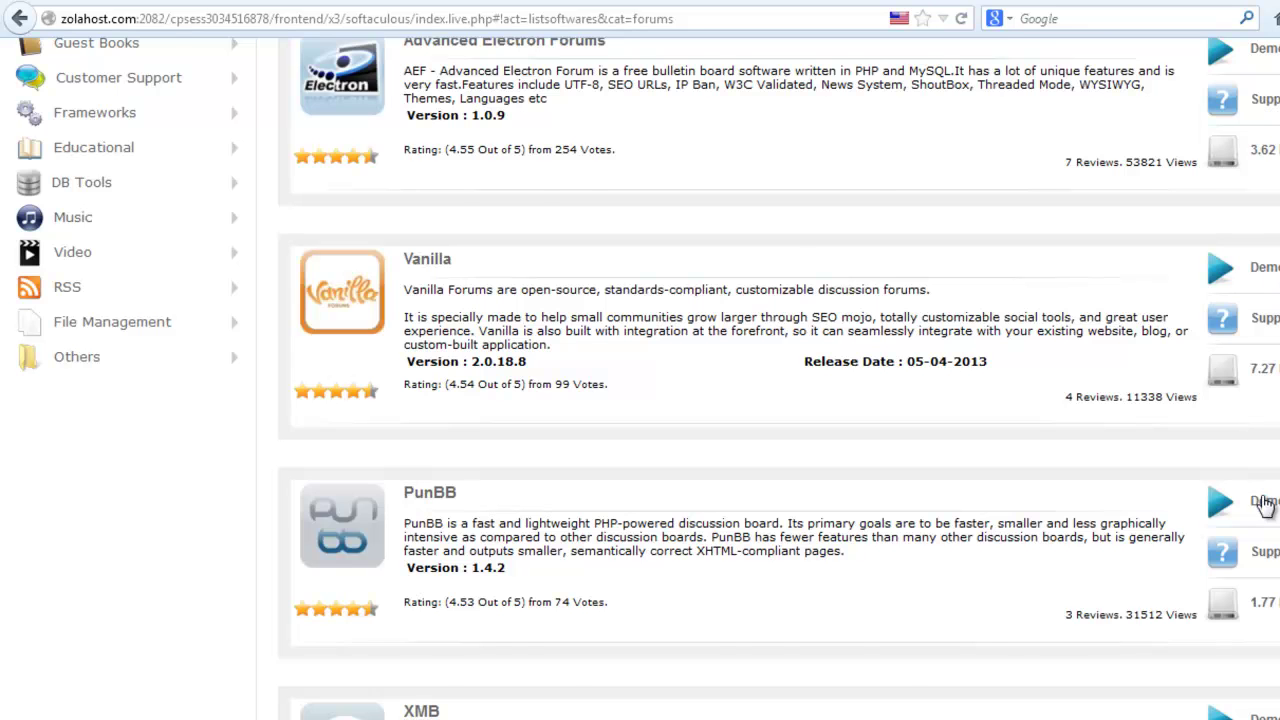
{"action": "scroll", "coordinate": [1262, 502], "scroll_direction": "up", "scroll_amount": 3}
{"action": "scroll", "coordinate": [1265, 505], "scroll_direction": "up", "scroll_amount": 5}
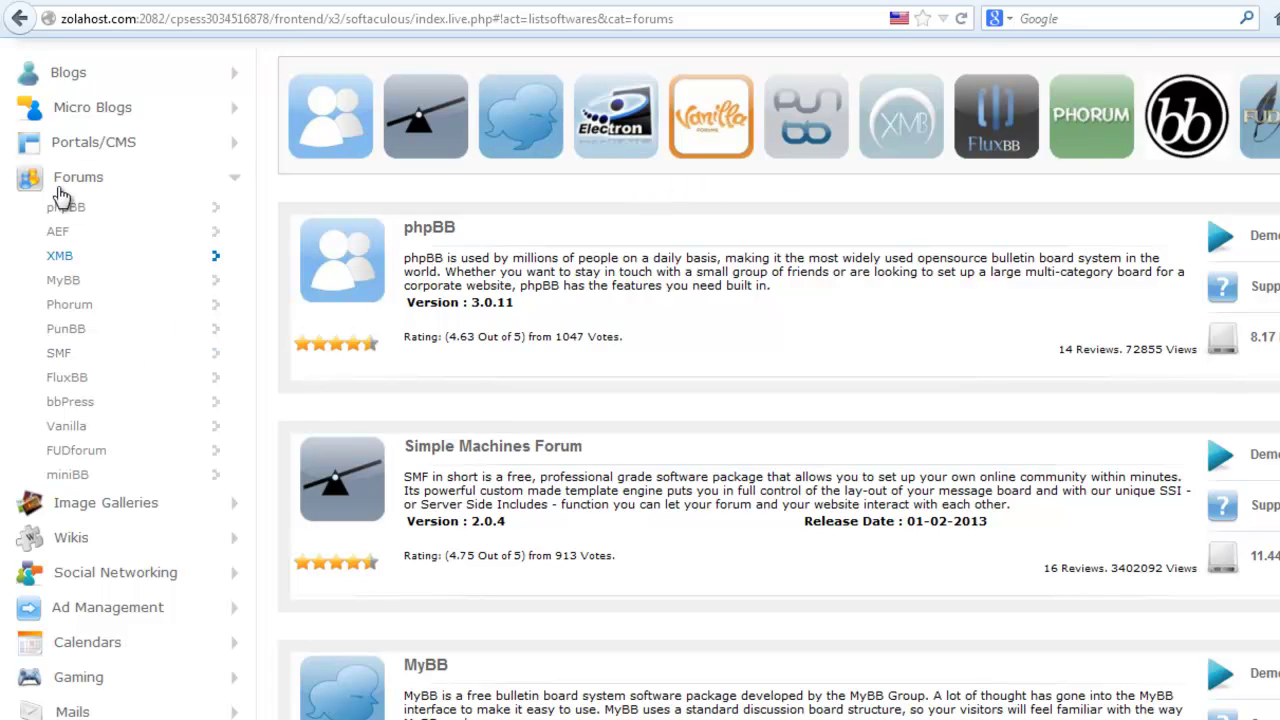
Open the Image Galleries category and look through its scripts, such as Gallery, Piwigo, Coppermine and ZenPhoto
{"action": "left_click", "coordinate": [128, 515]}
{"action": "scroll", "coordinate": [135, 518], "scroll_direction": "down", "scroll_amount": 3}
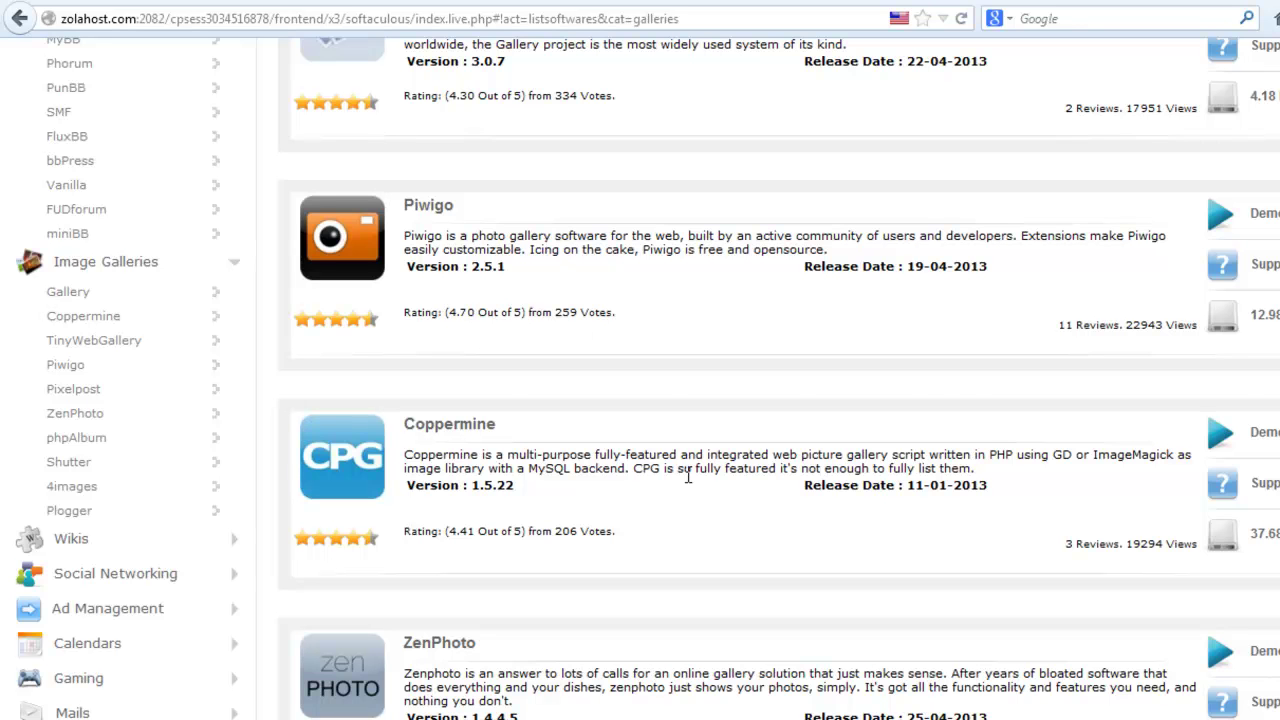
{"action": "scroll", "coordinate": [688, 477], "scroll_direction": "up", "scroll_amount": 5}
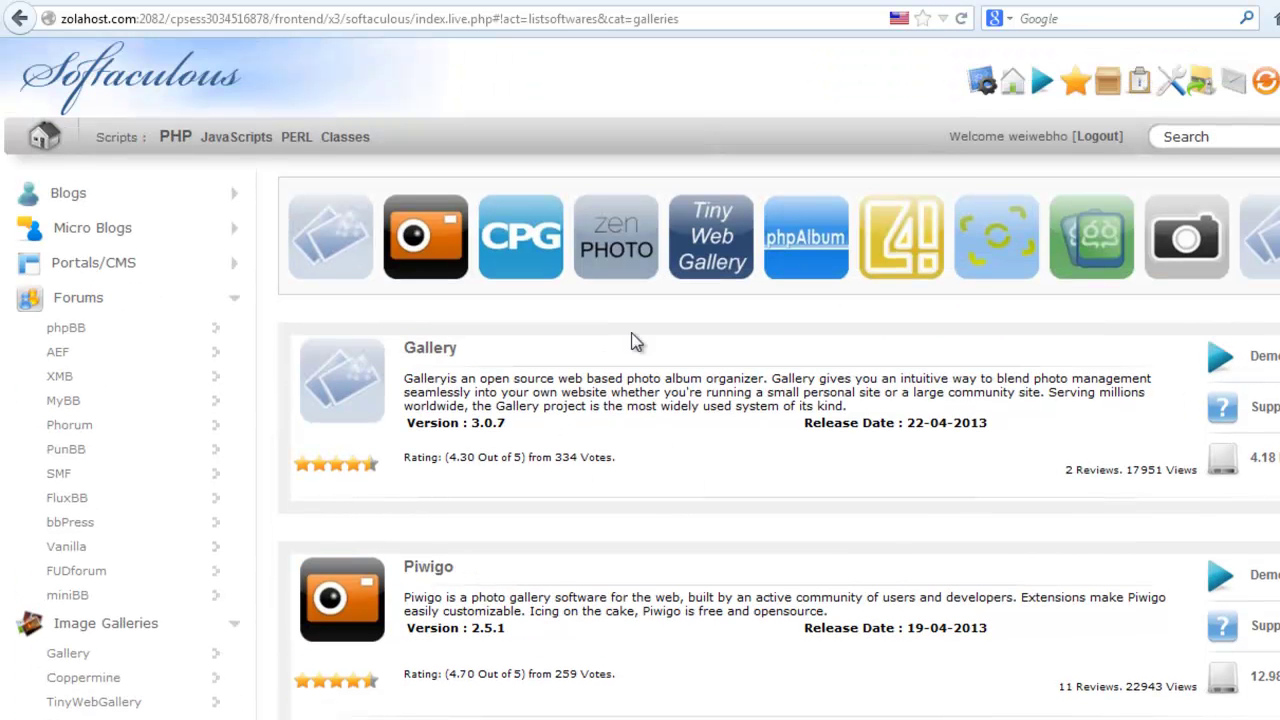